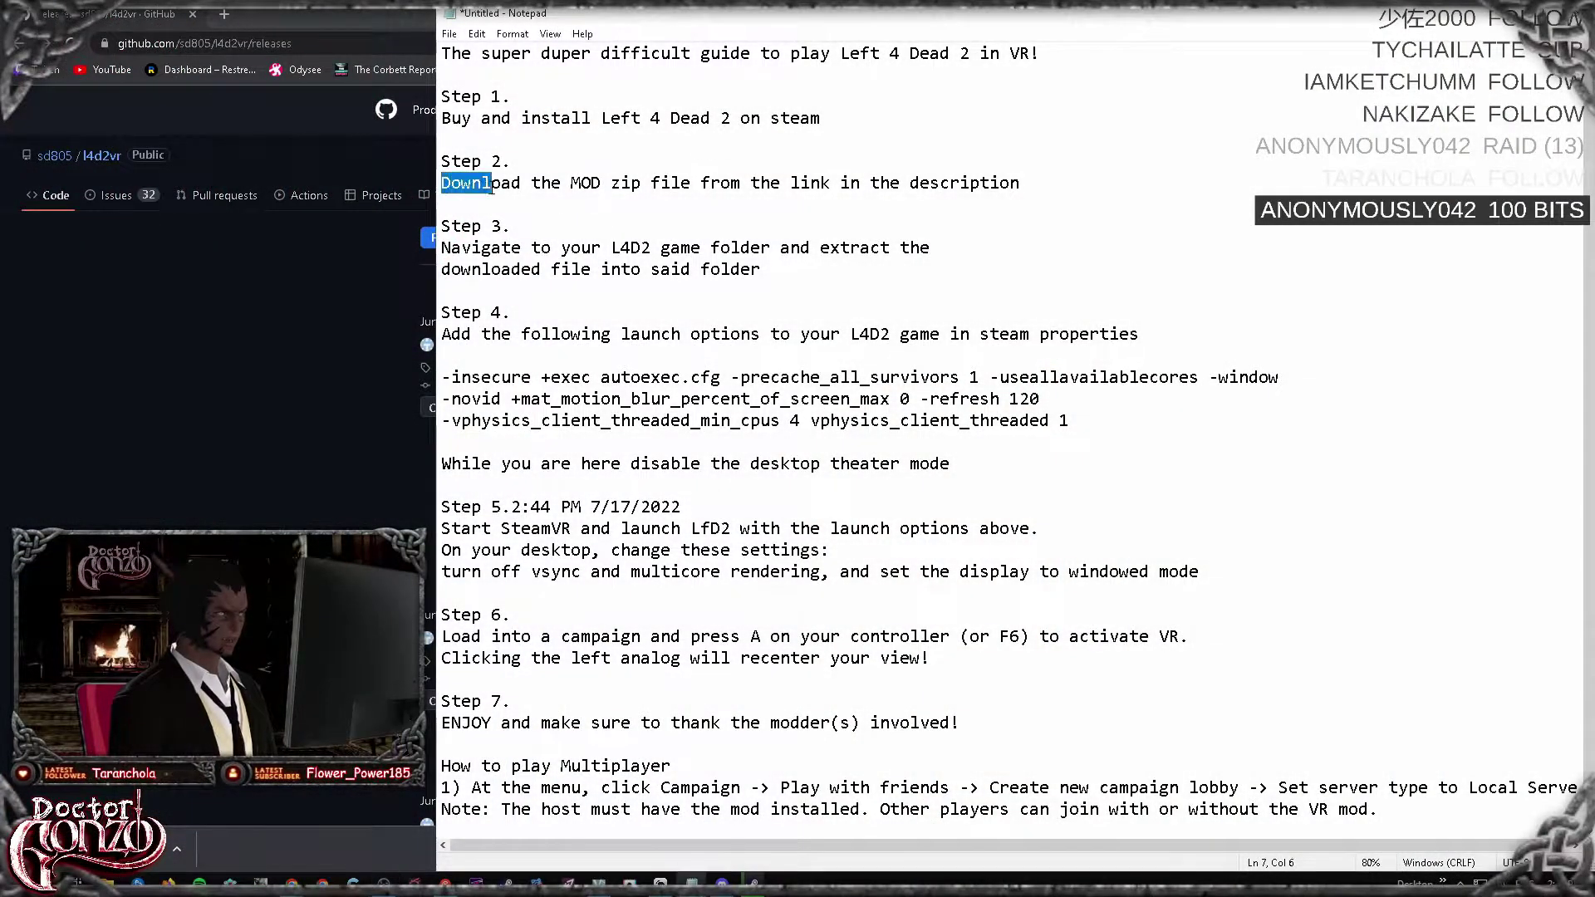
Step: Read the guide's mod download instruction and locate L4D2VR.zip under v0.4.2 on the GitHub releases page
drag(492, 185, 746, 194)
drag(893, 191, 1048, 192)
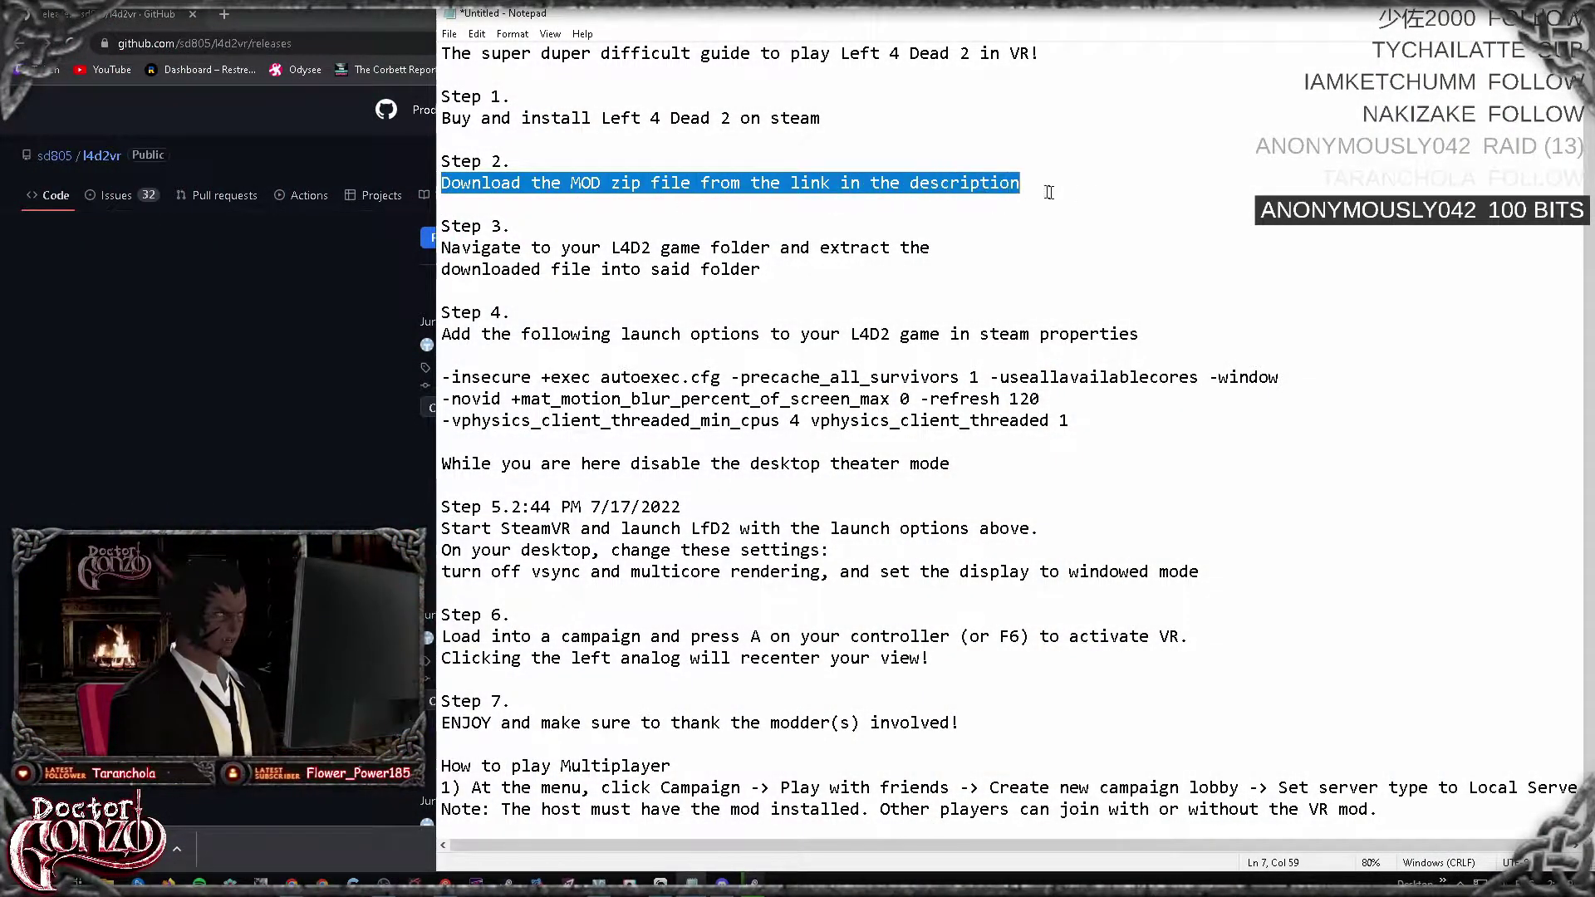
click(1027, 203)
click(274, 375)
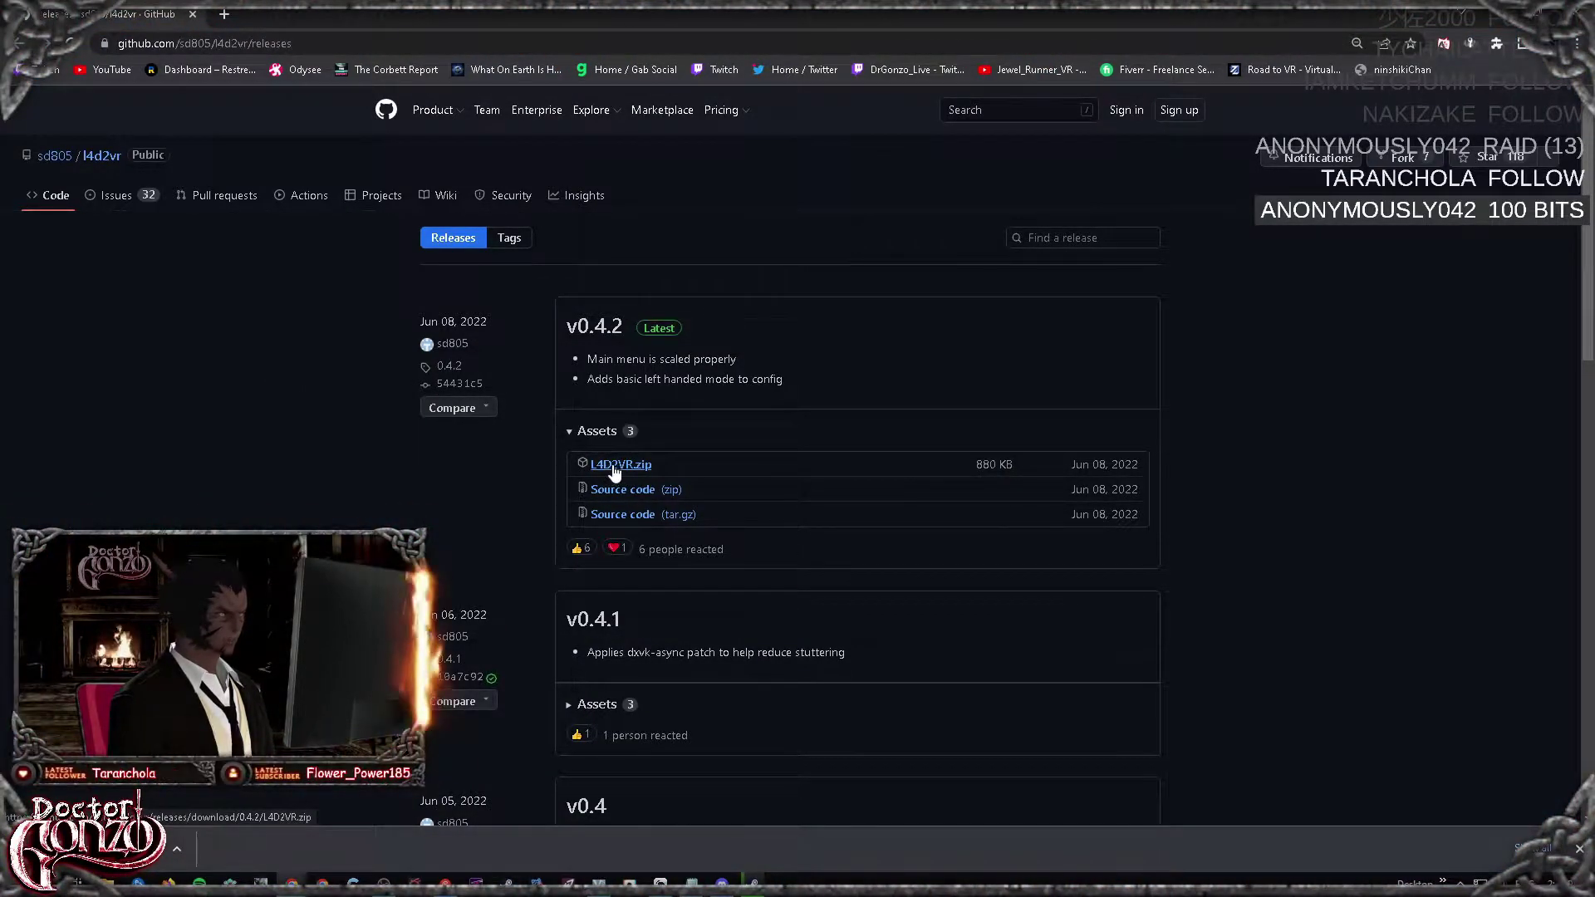
key(alt+Tab)
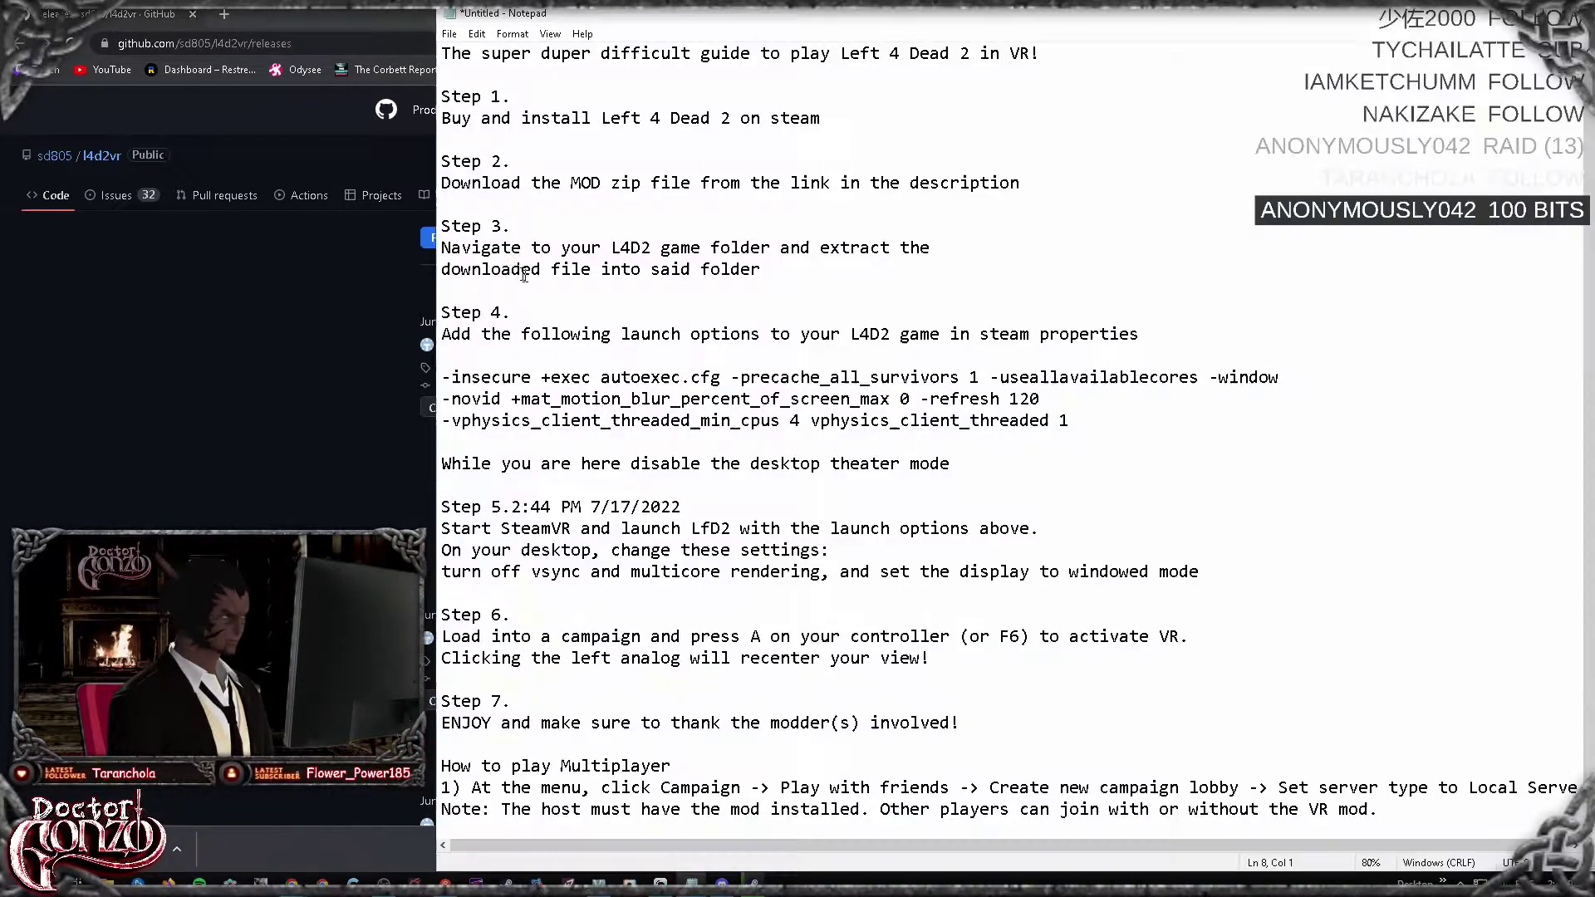
Step: Review step 3 of the guide, switch to Steam and open Left 4 Dead 2's local files folder
drag(443, 247, 804, 269)
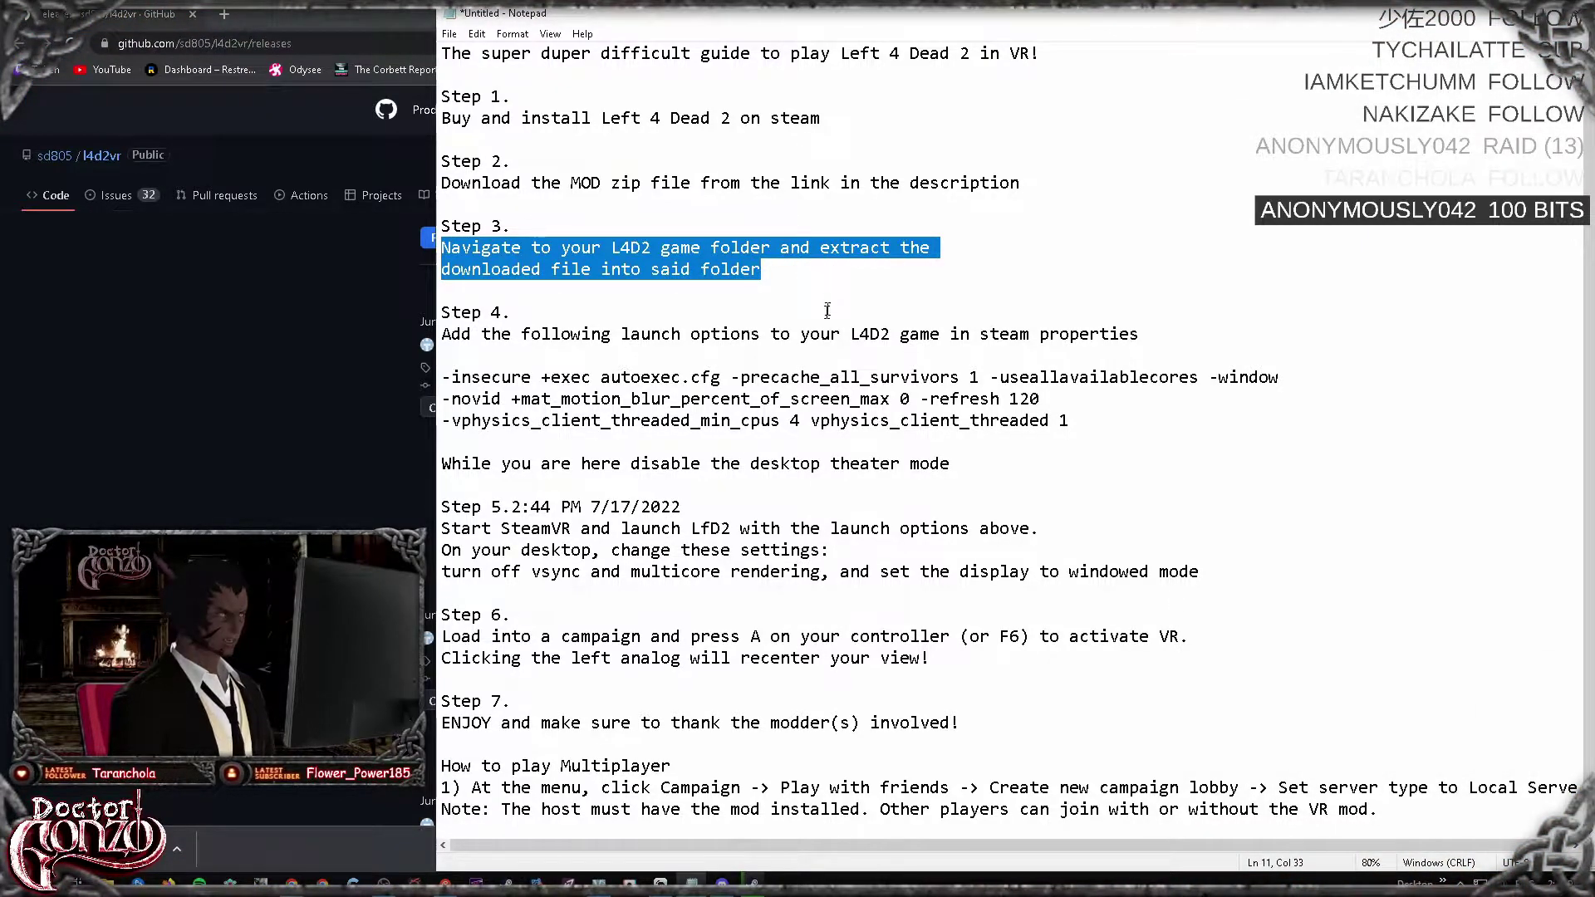
key(alt+Tab)
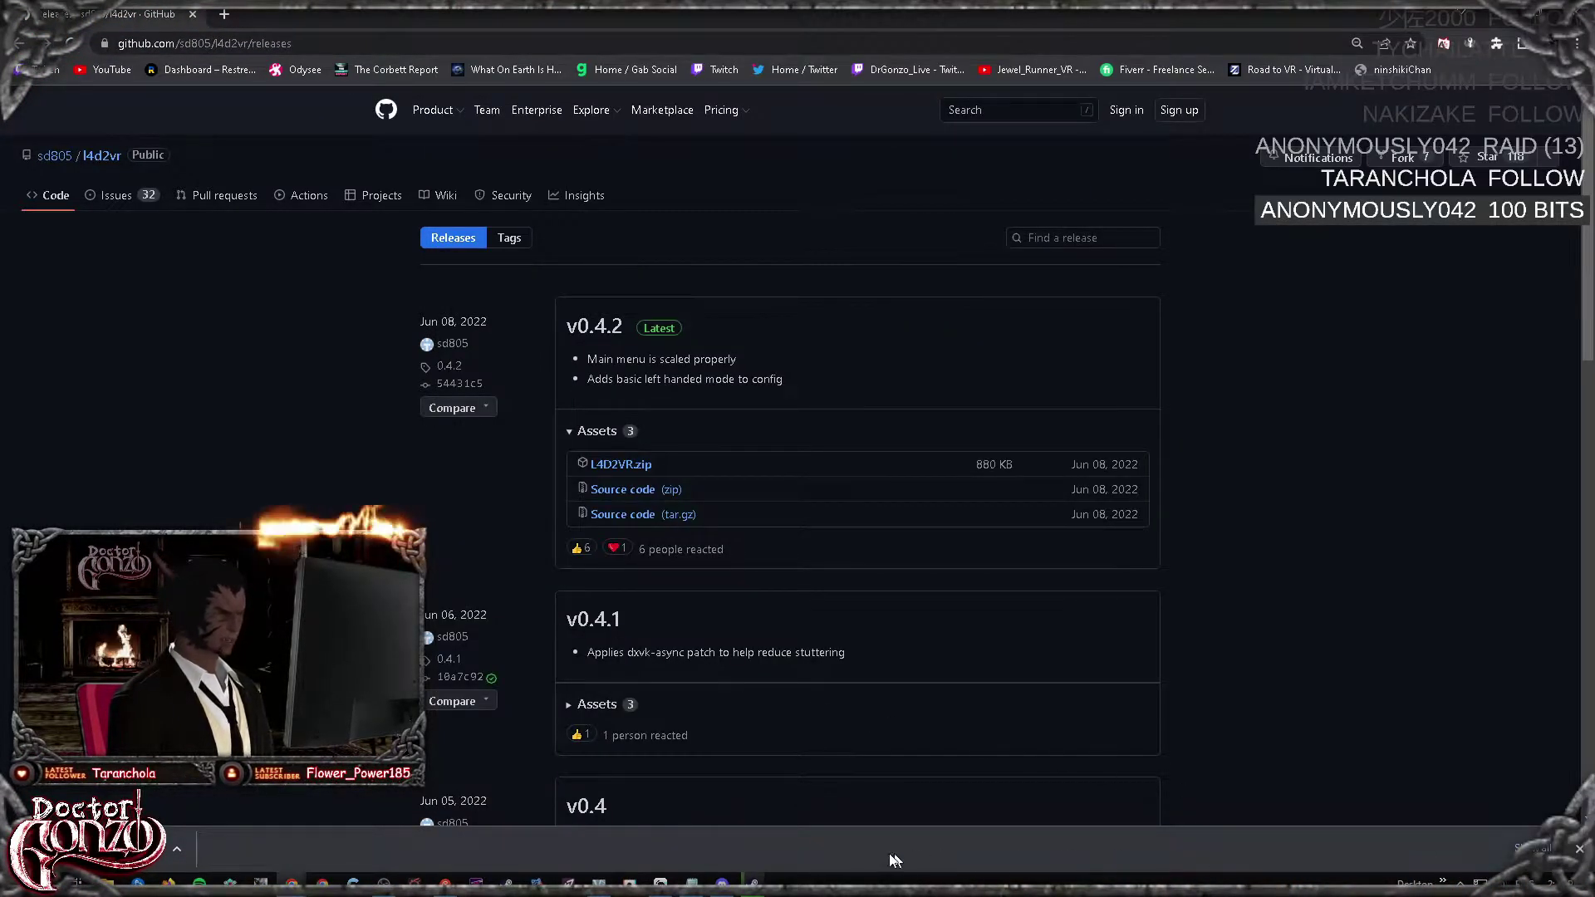
click(753, 883)
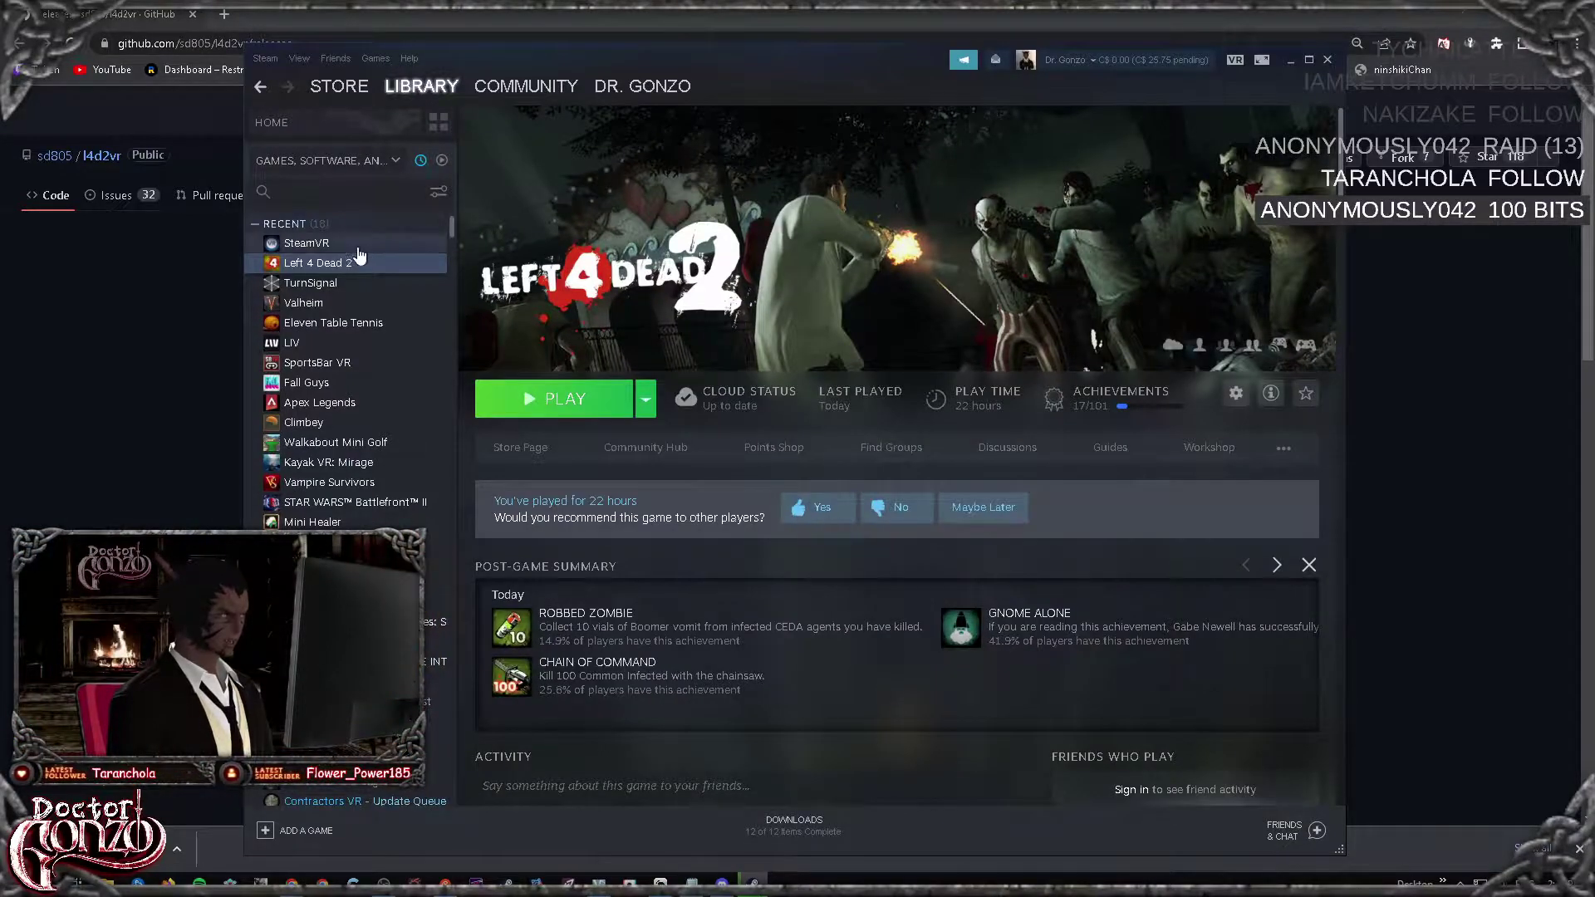
right_click(324, 264)
mouse_move(380, 337)
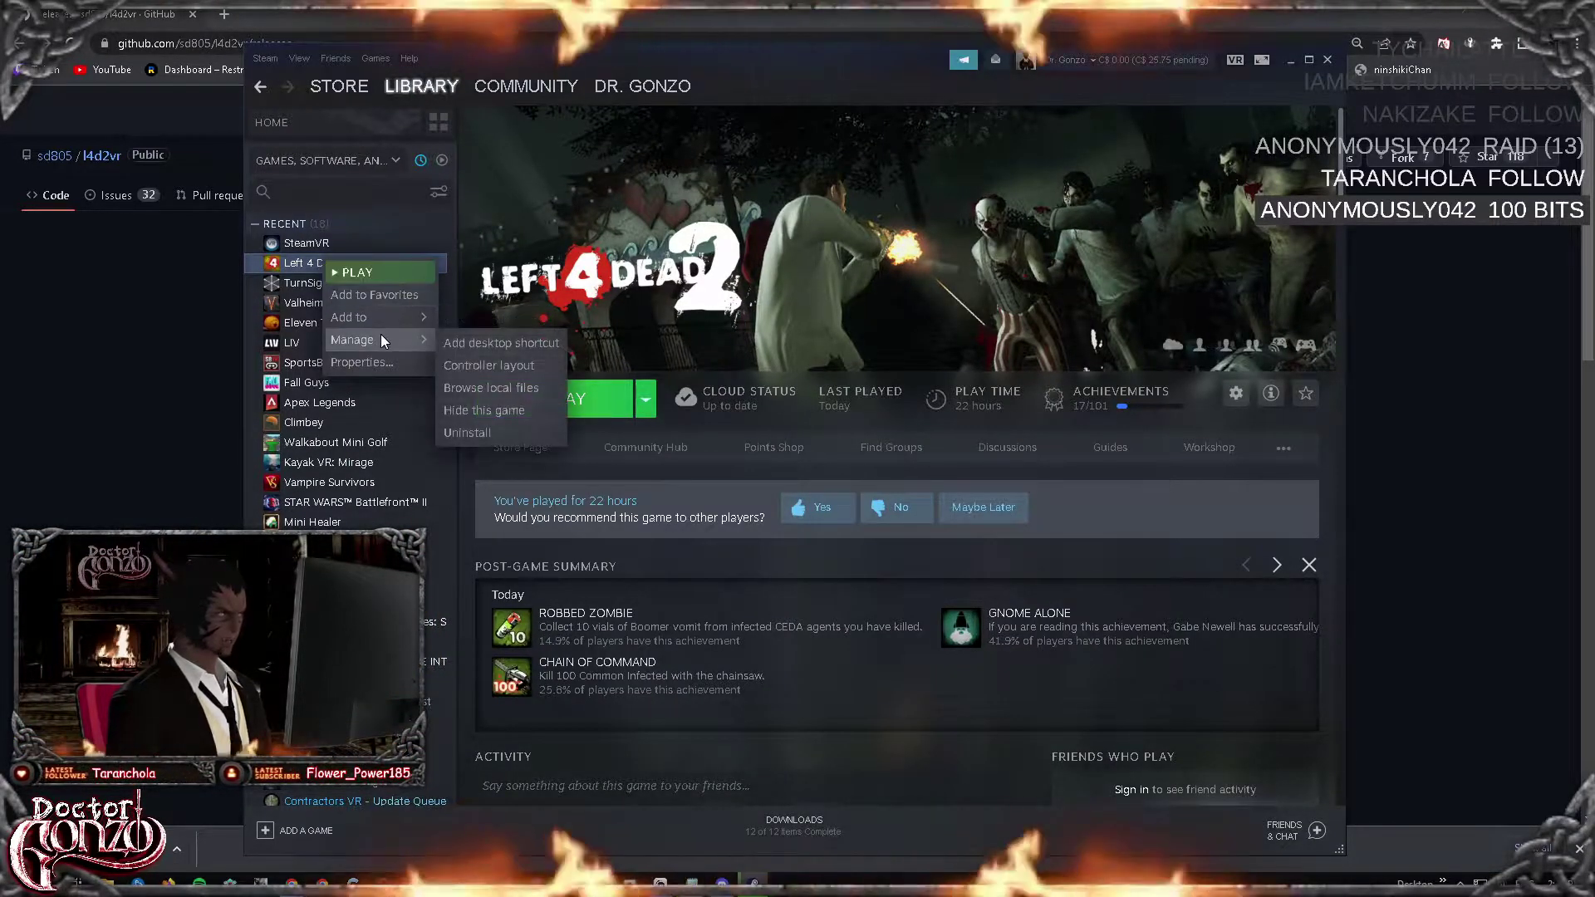
click(510, 390)
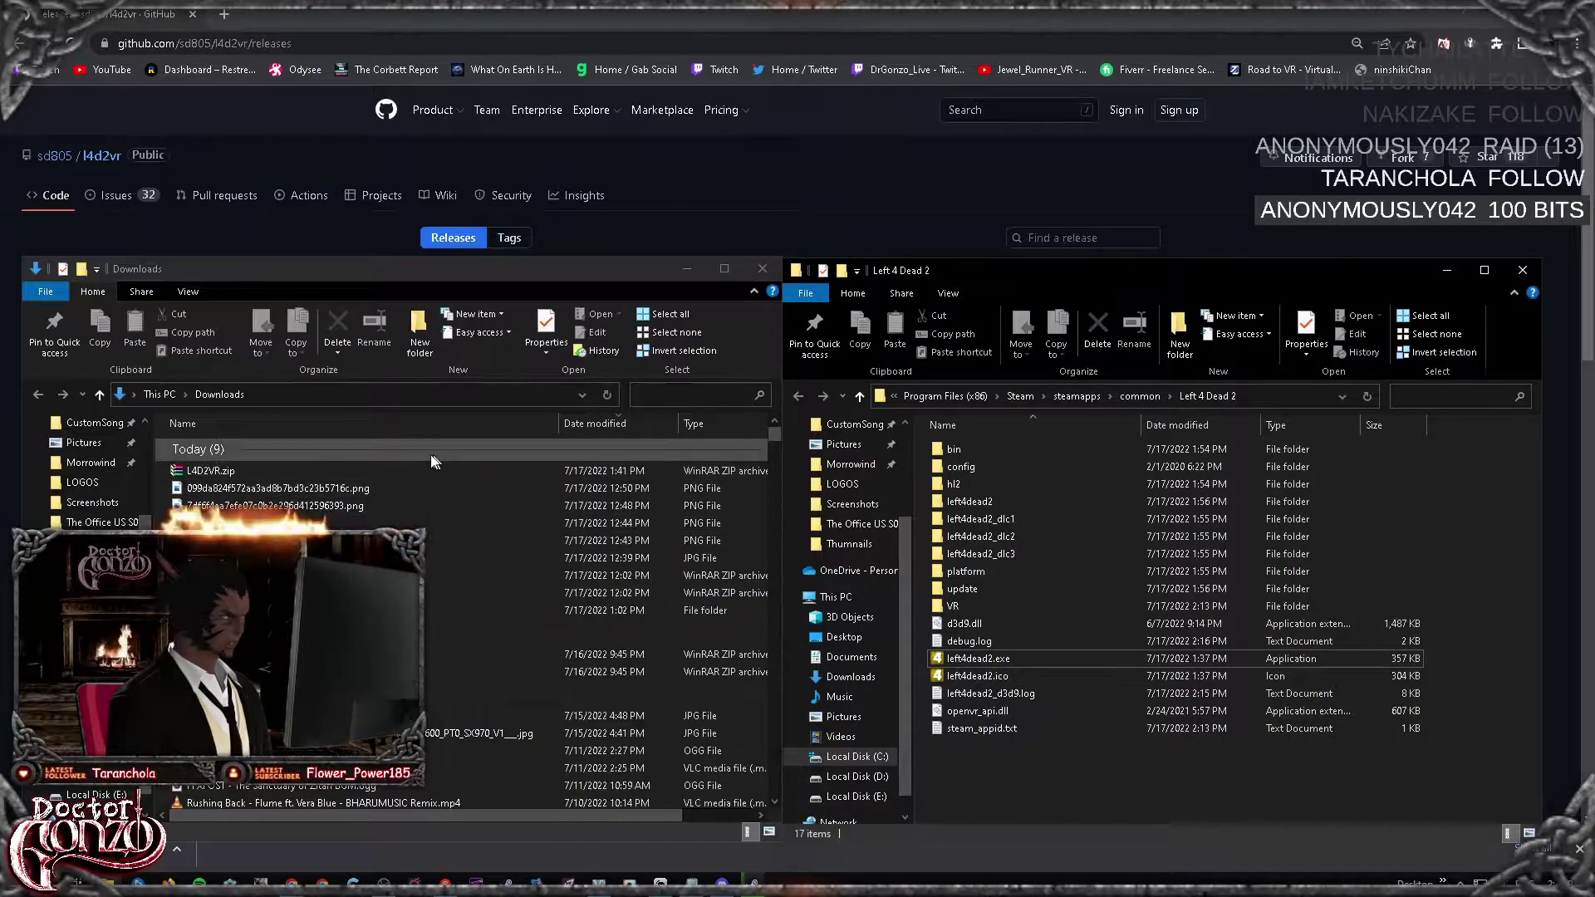
Step: Open L4D2VR.zip from Downloads and extract its VR folder, d3d9.dll and openvr_api.dll into the Left 4 Dead 2 folder
click(216, 472)
double_click(216, 472)
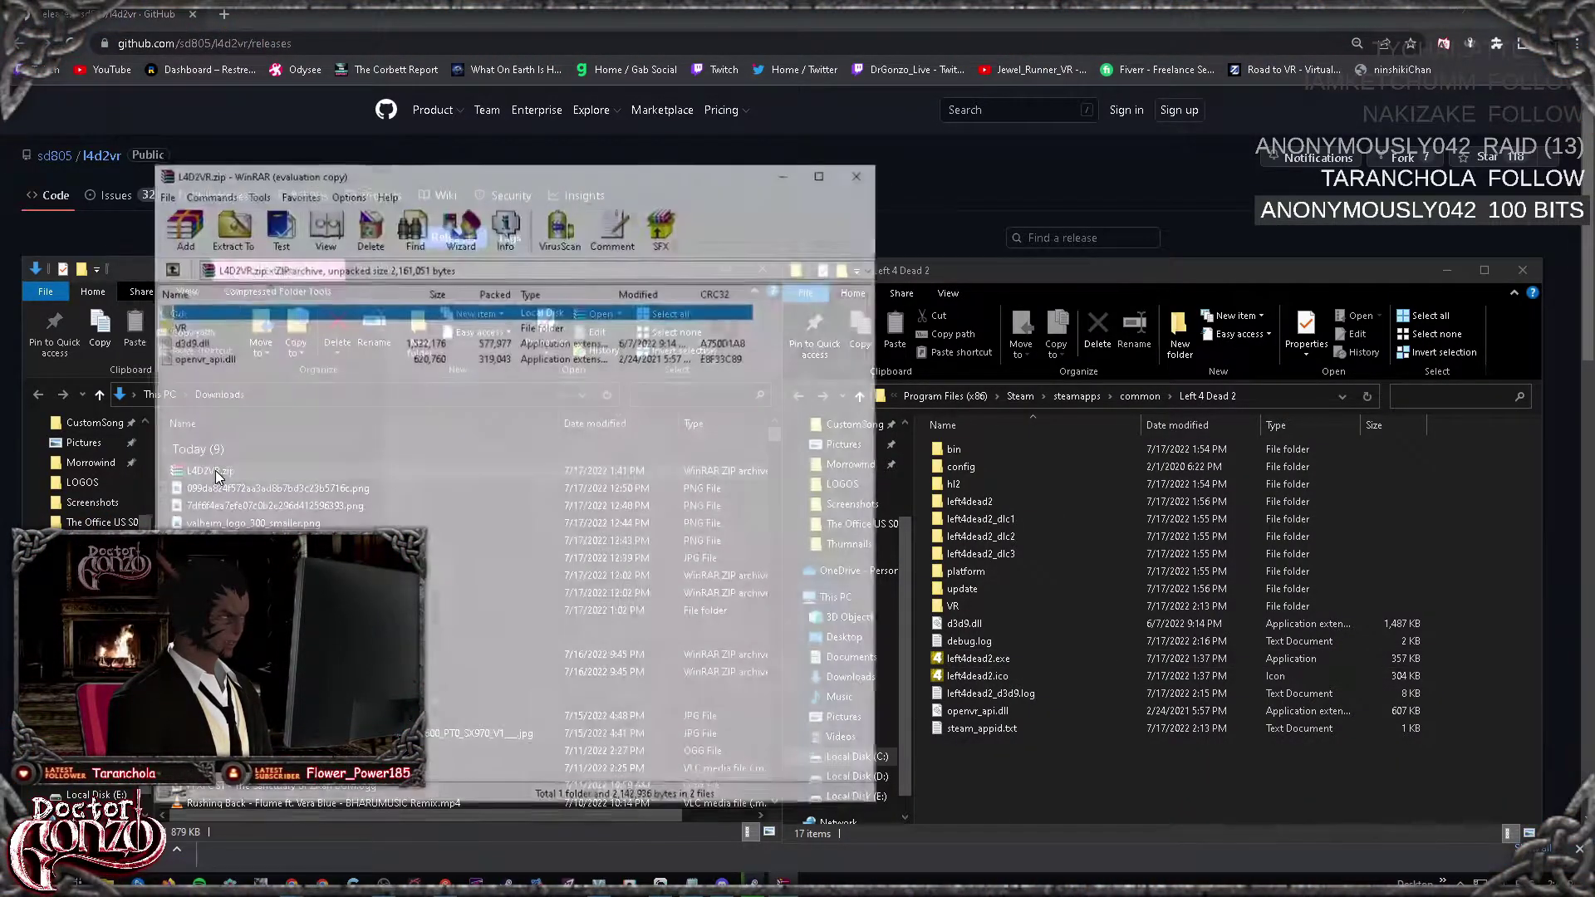
click(187, 324)
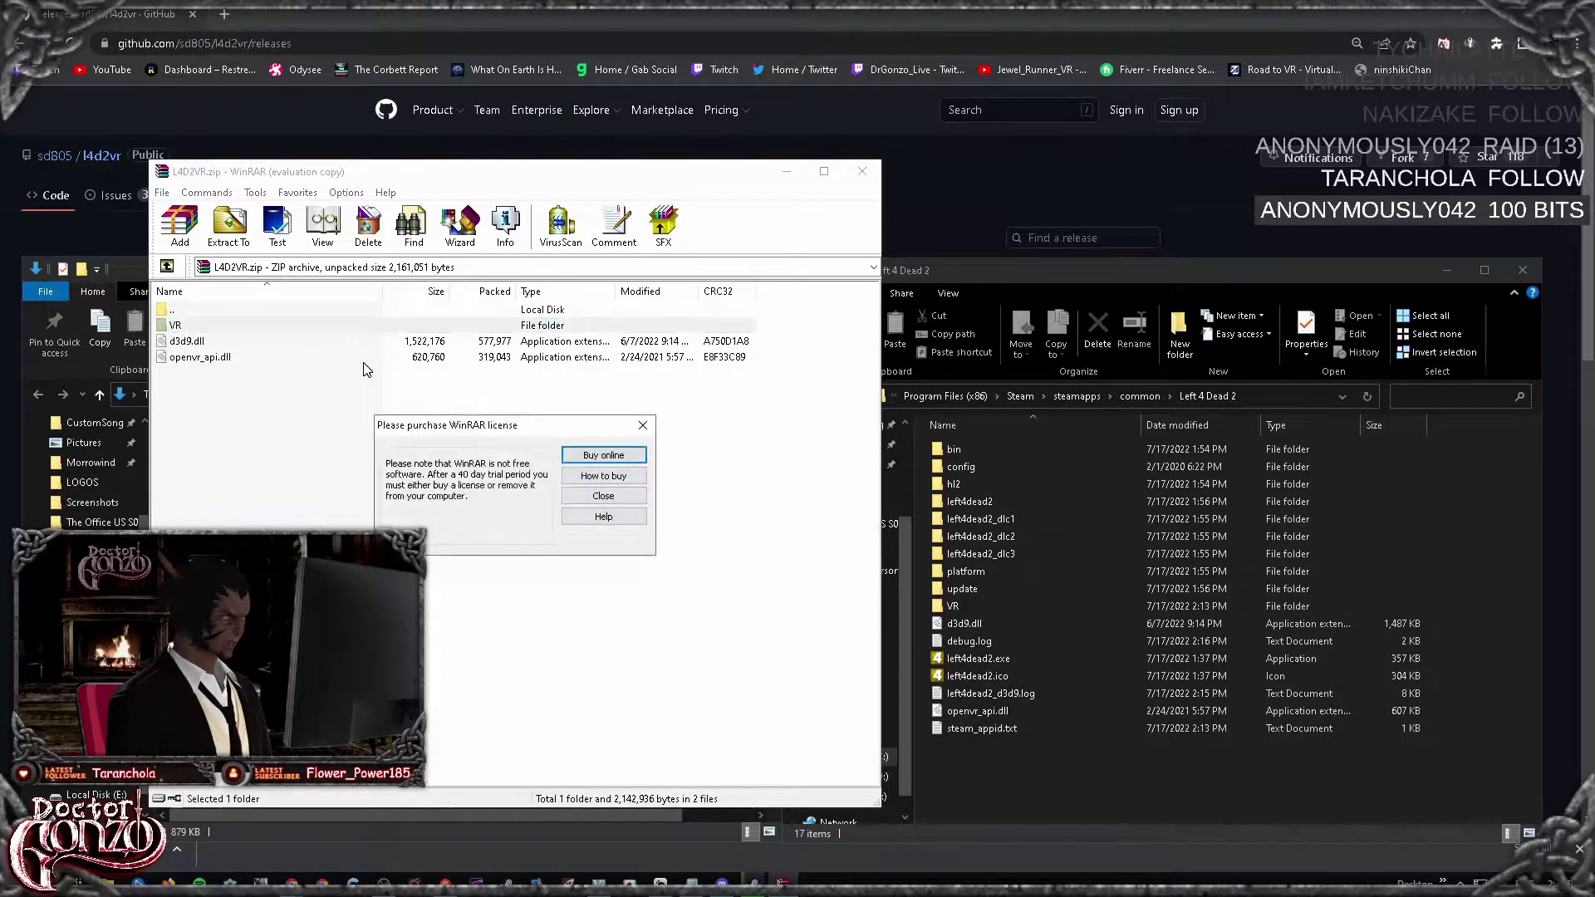
click(642, 424)
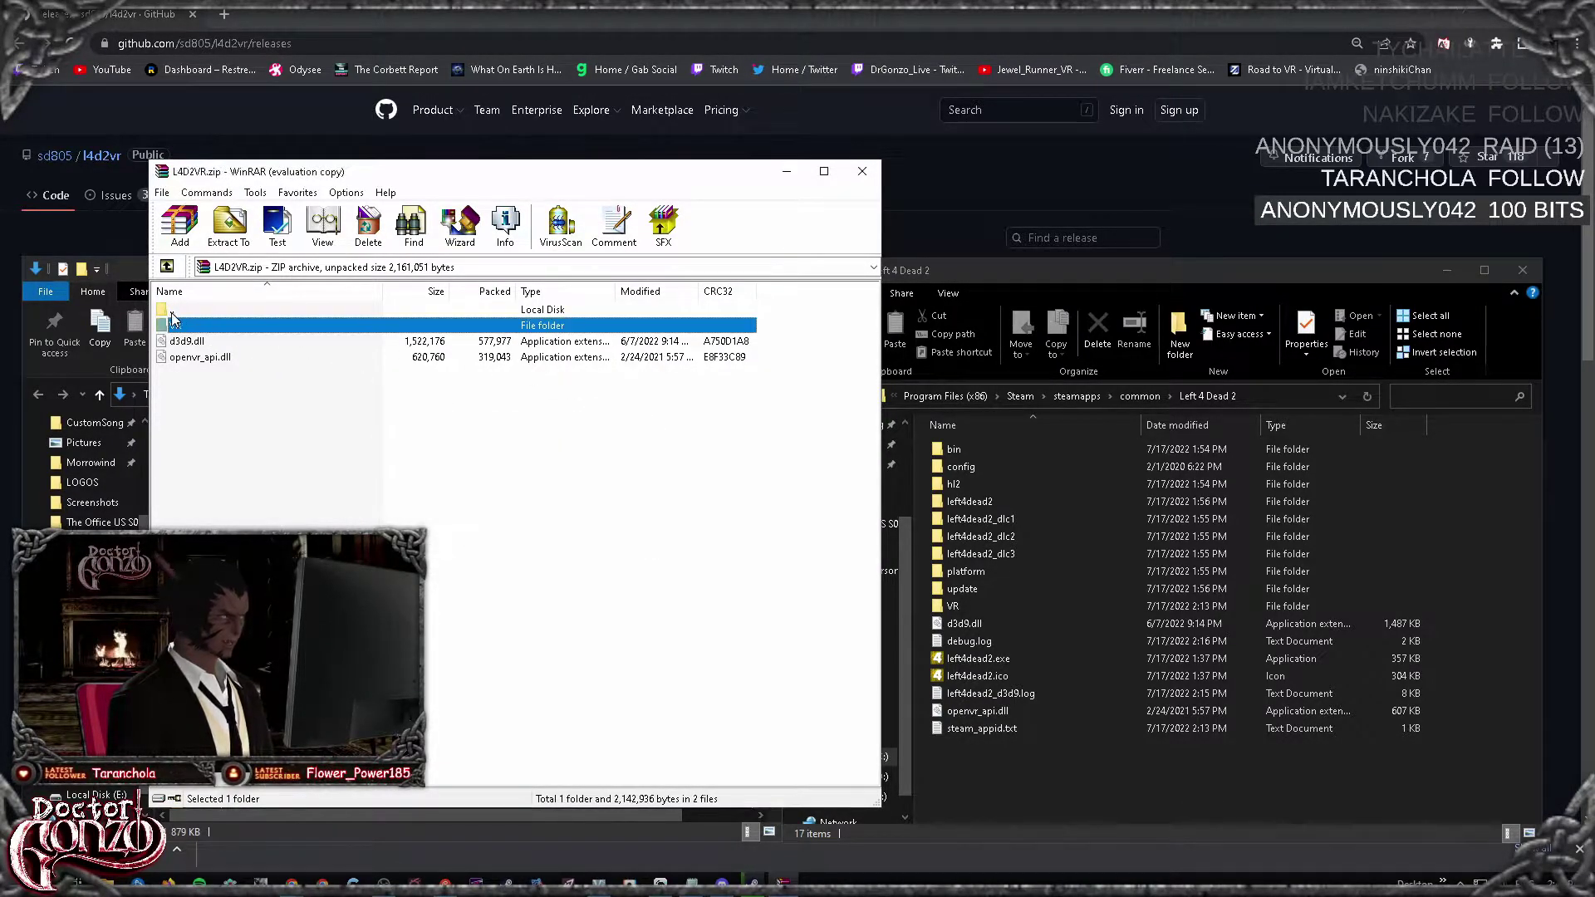
key(shift+Down)
key(shift+Down)
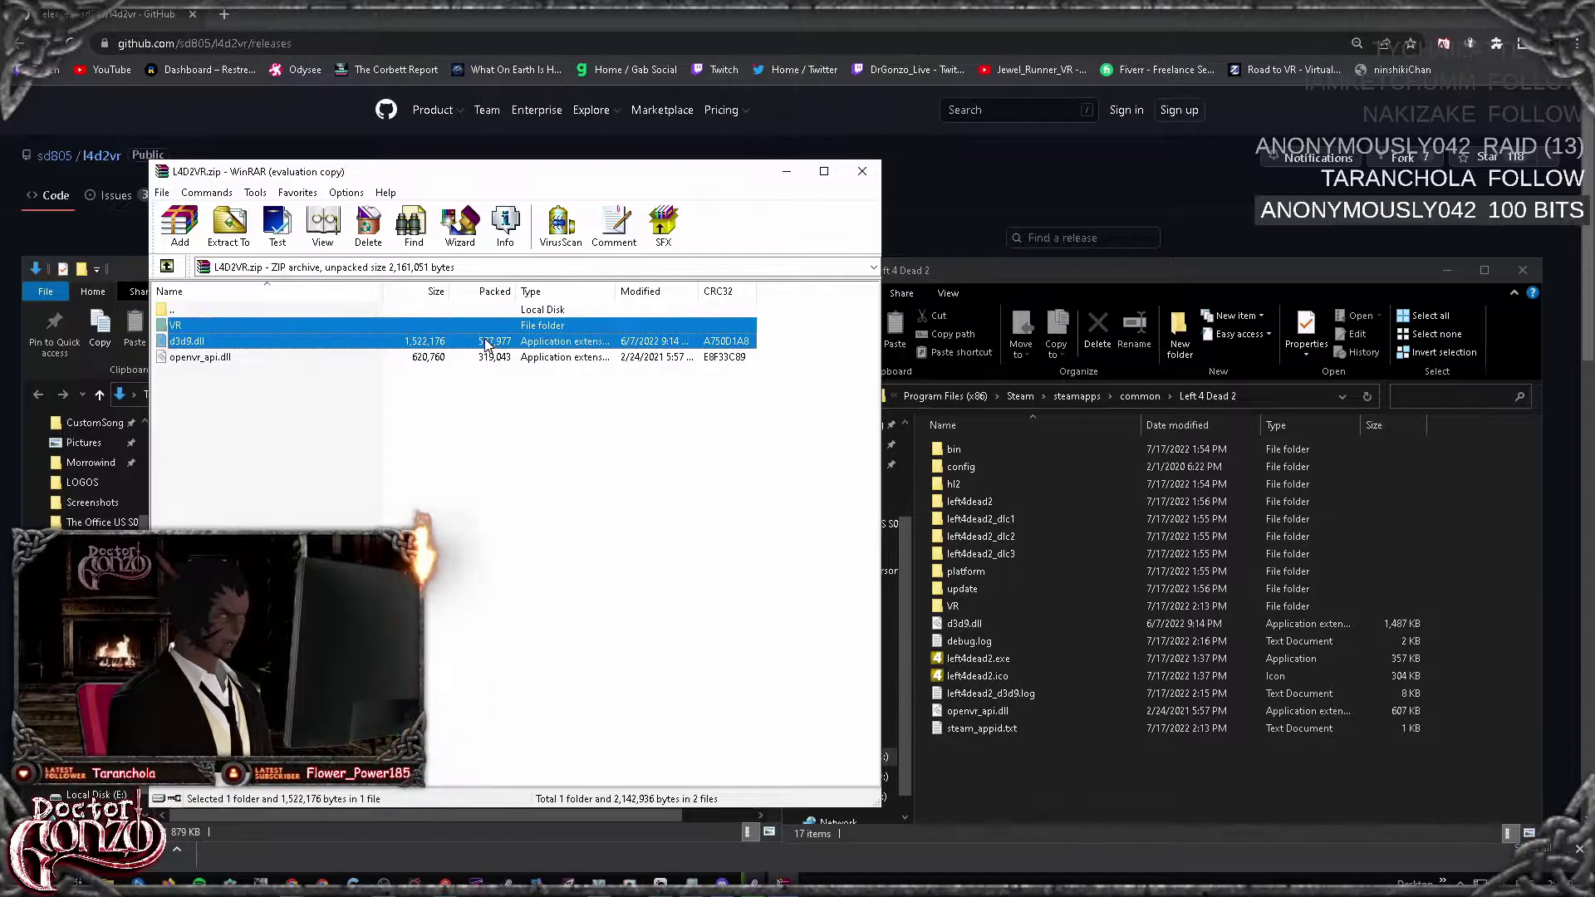
drag(204, 343, 1113, 773)
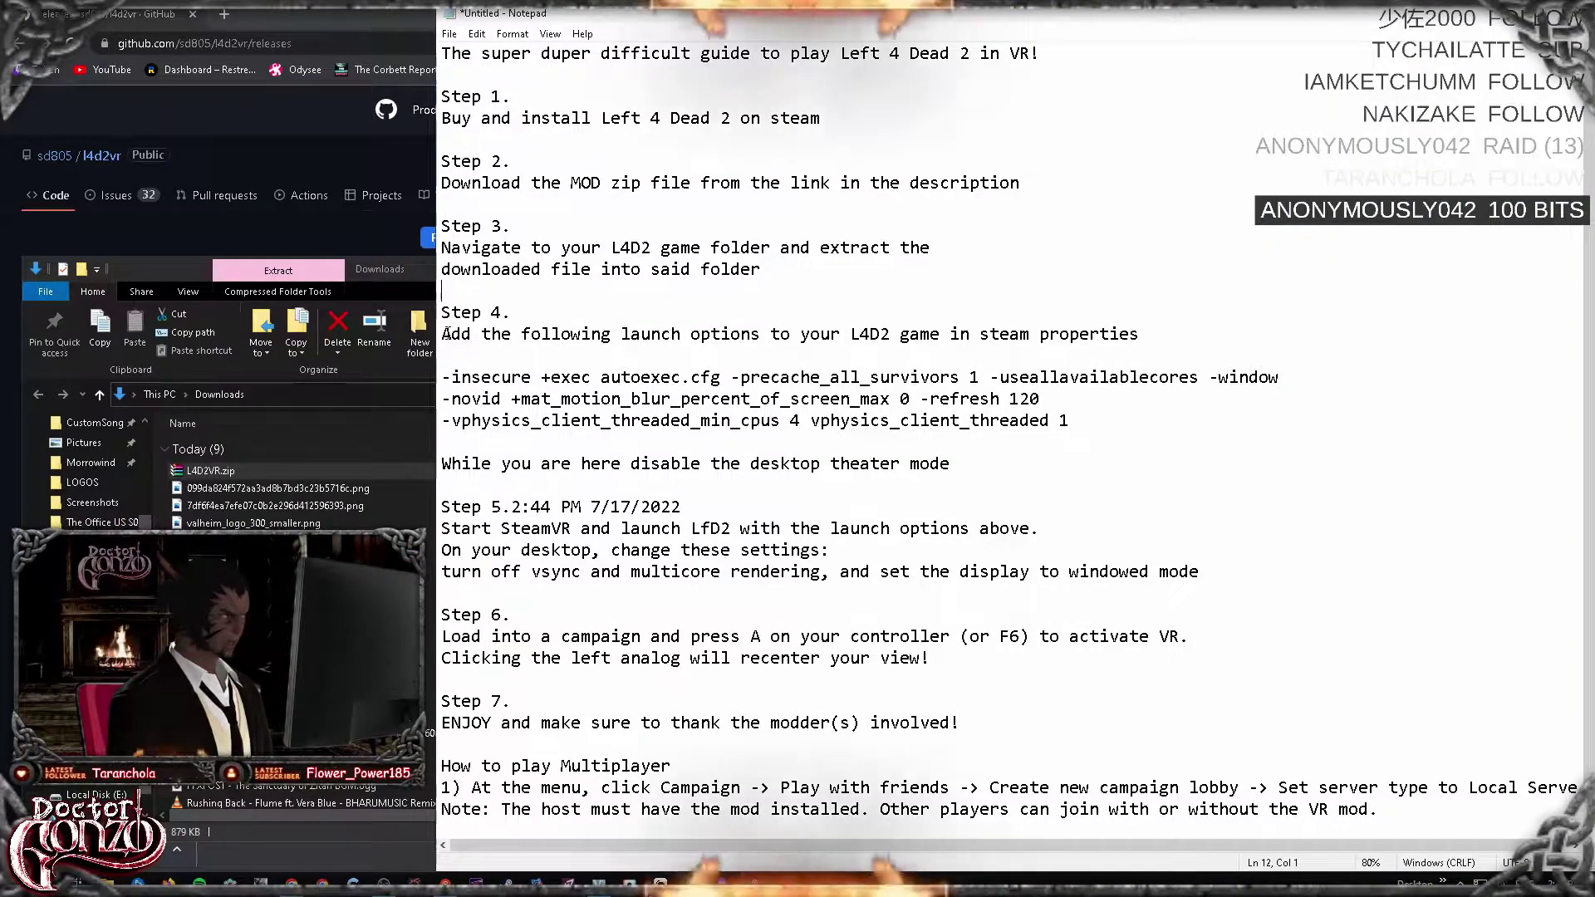
Step: Read step 4 of the guide and check the launch options and desktop theatre setting in Left 4 Dead 2's Steam properties
drag(446, 335, 732, 346)
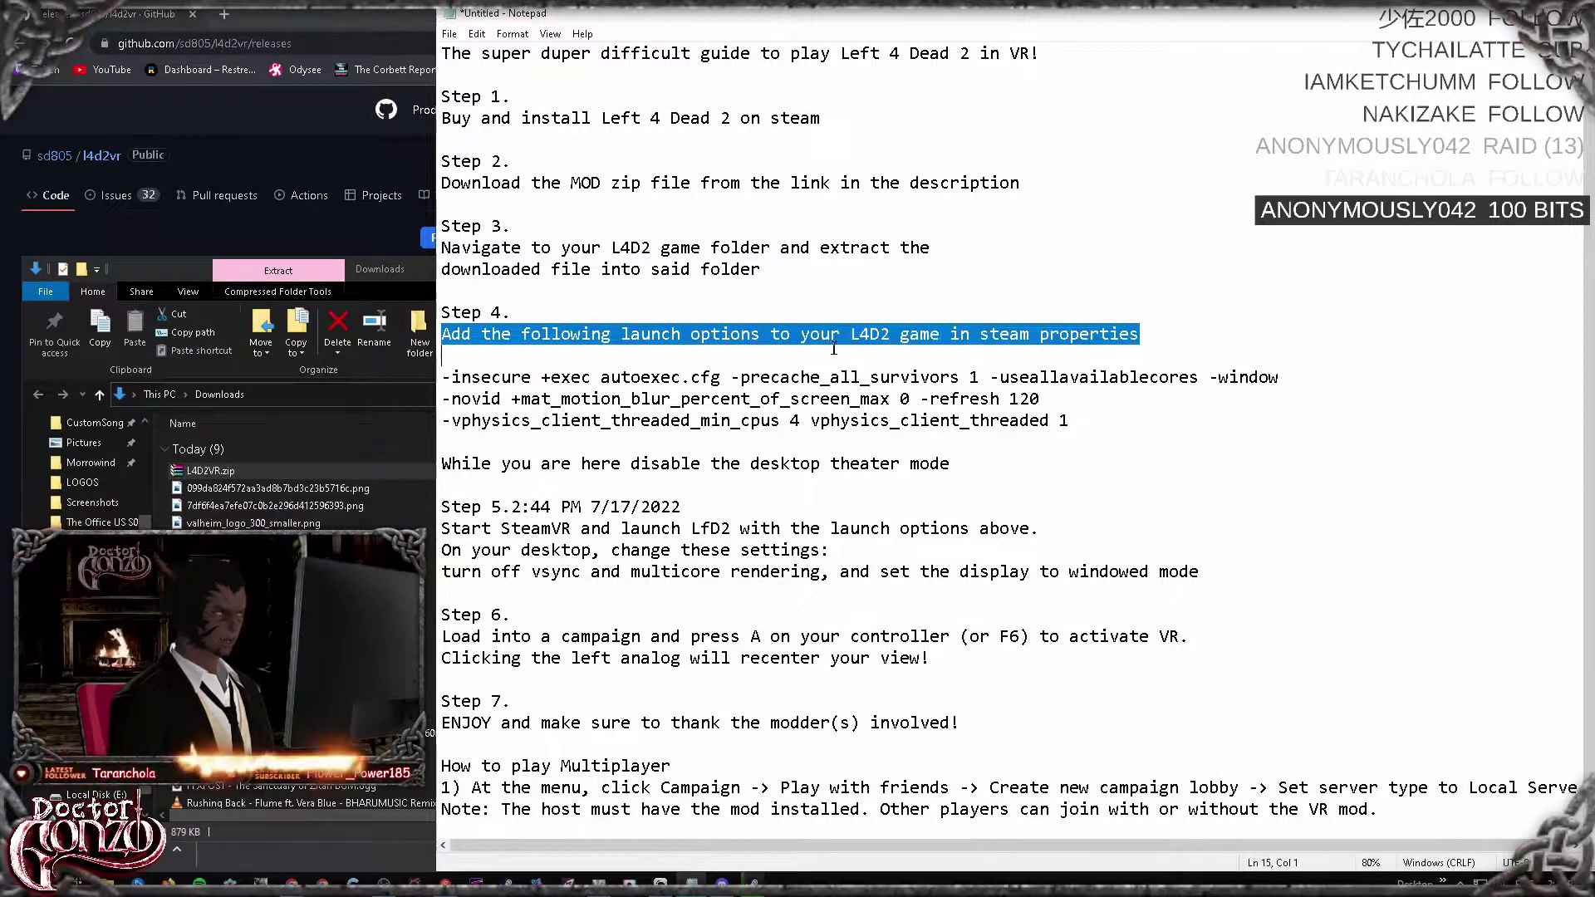
drag(833, 347, 978, 334)
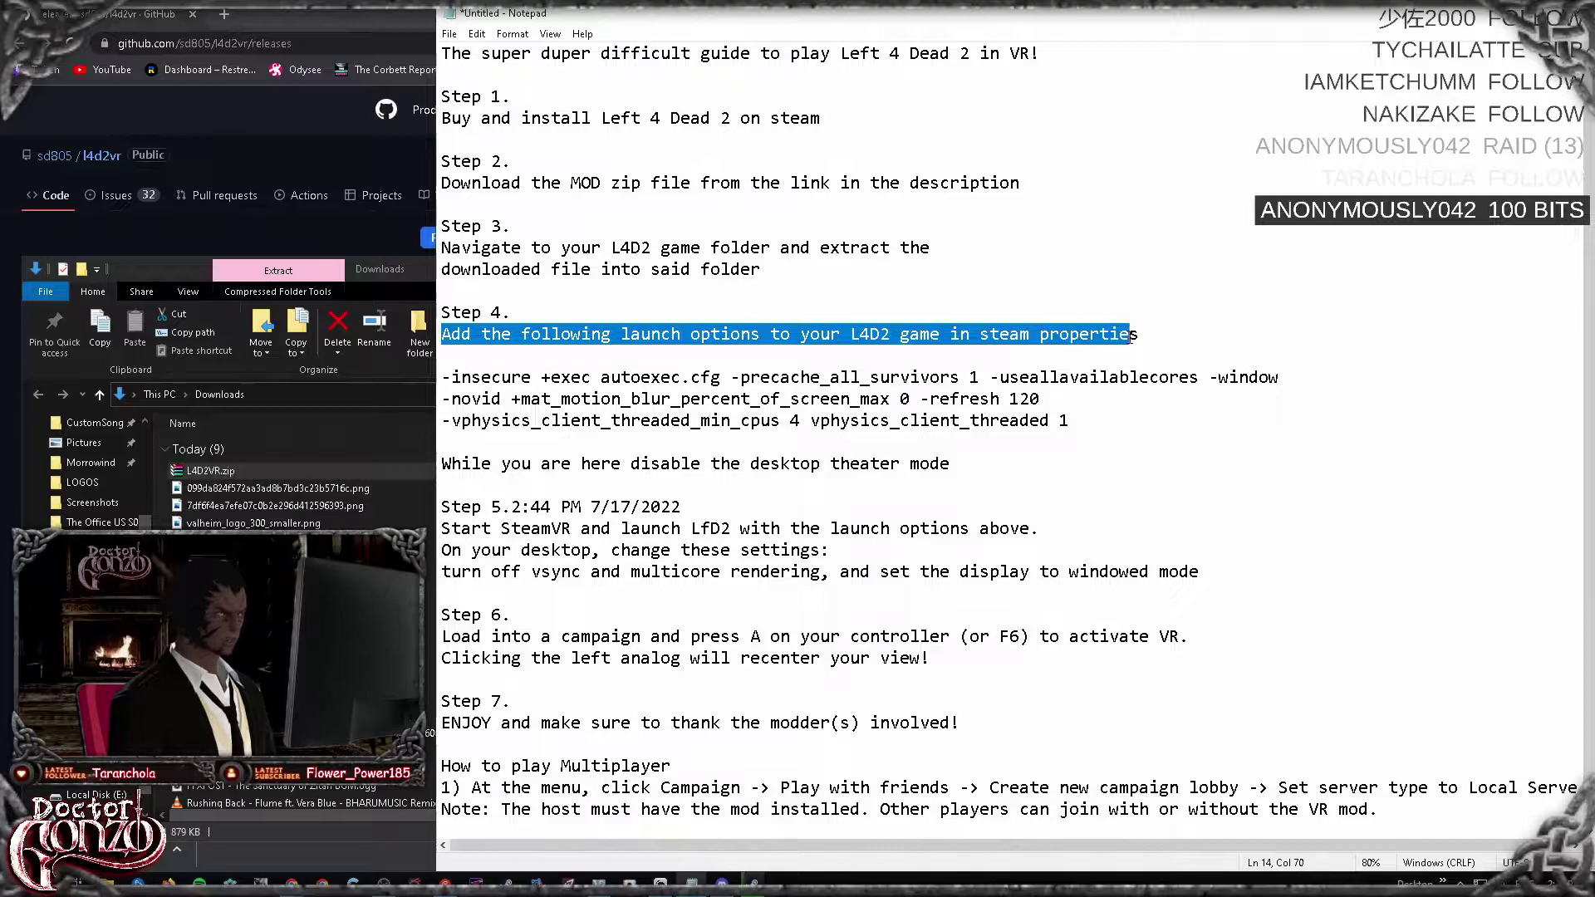
click(1179, 331)
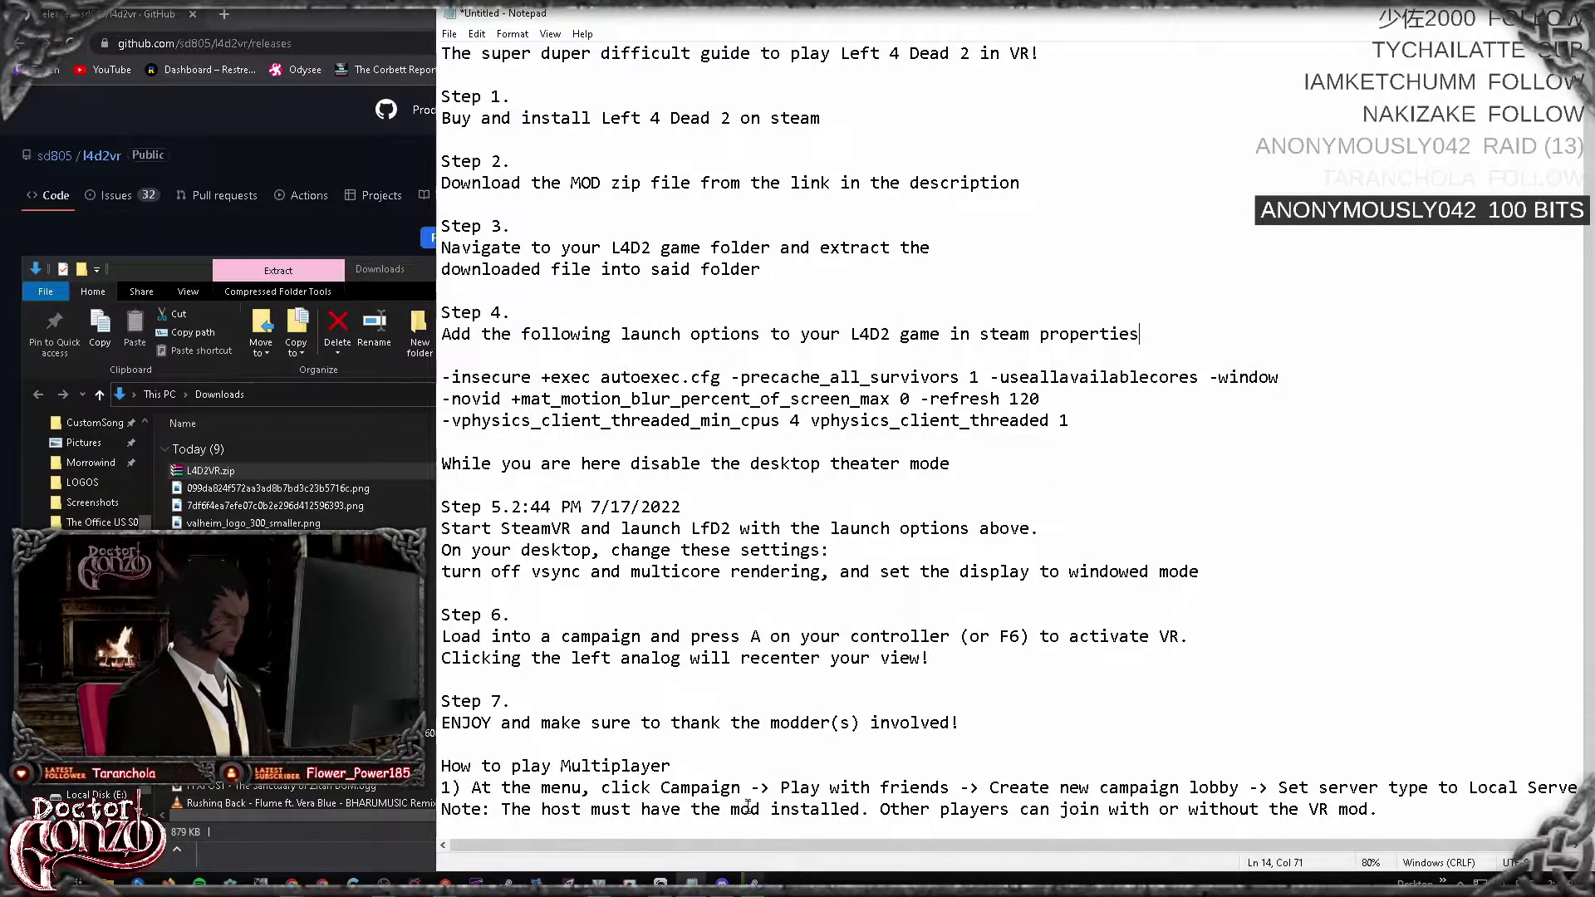
click(753, 883)
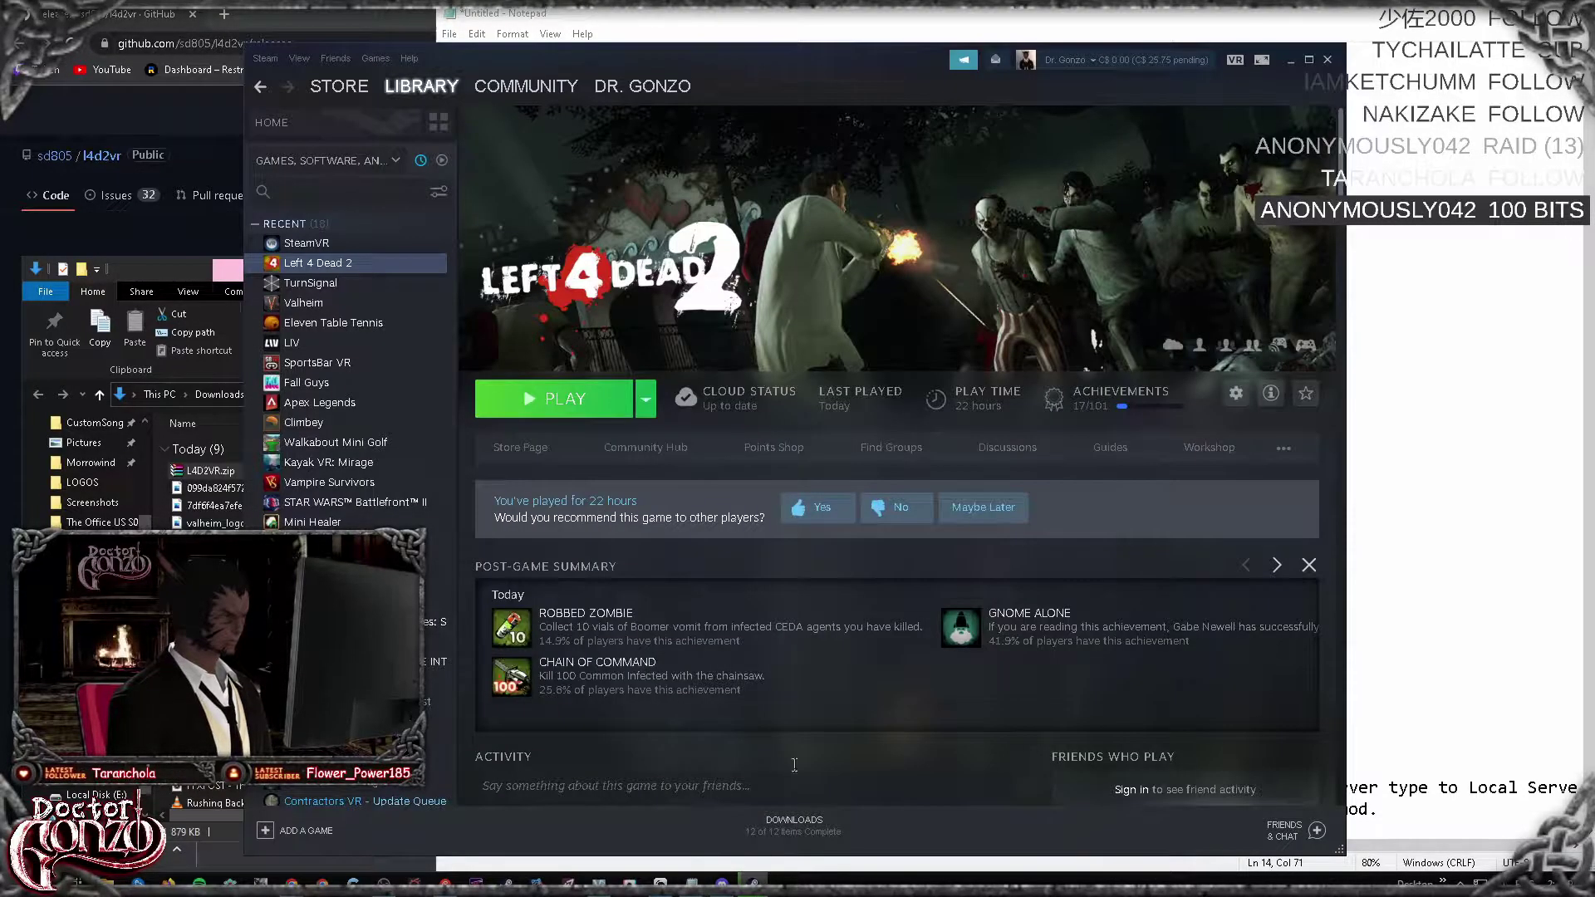
right_click(334, 271)
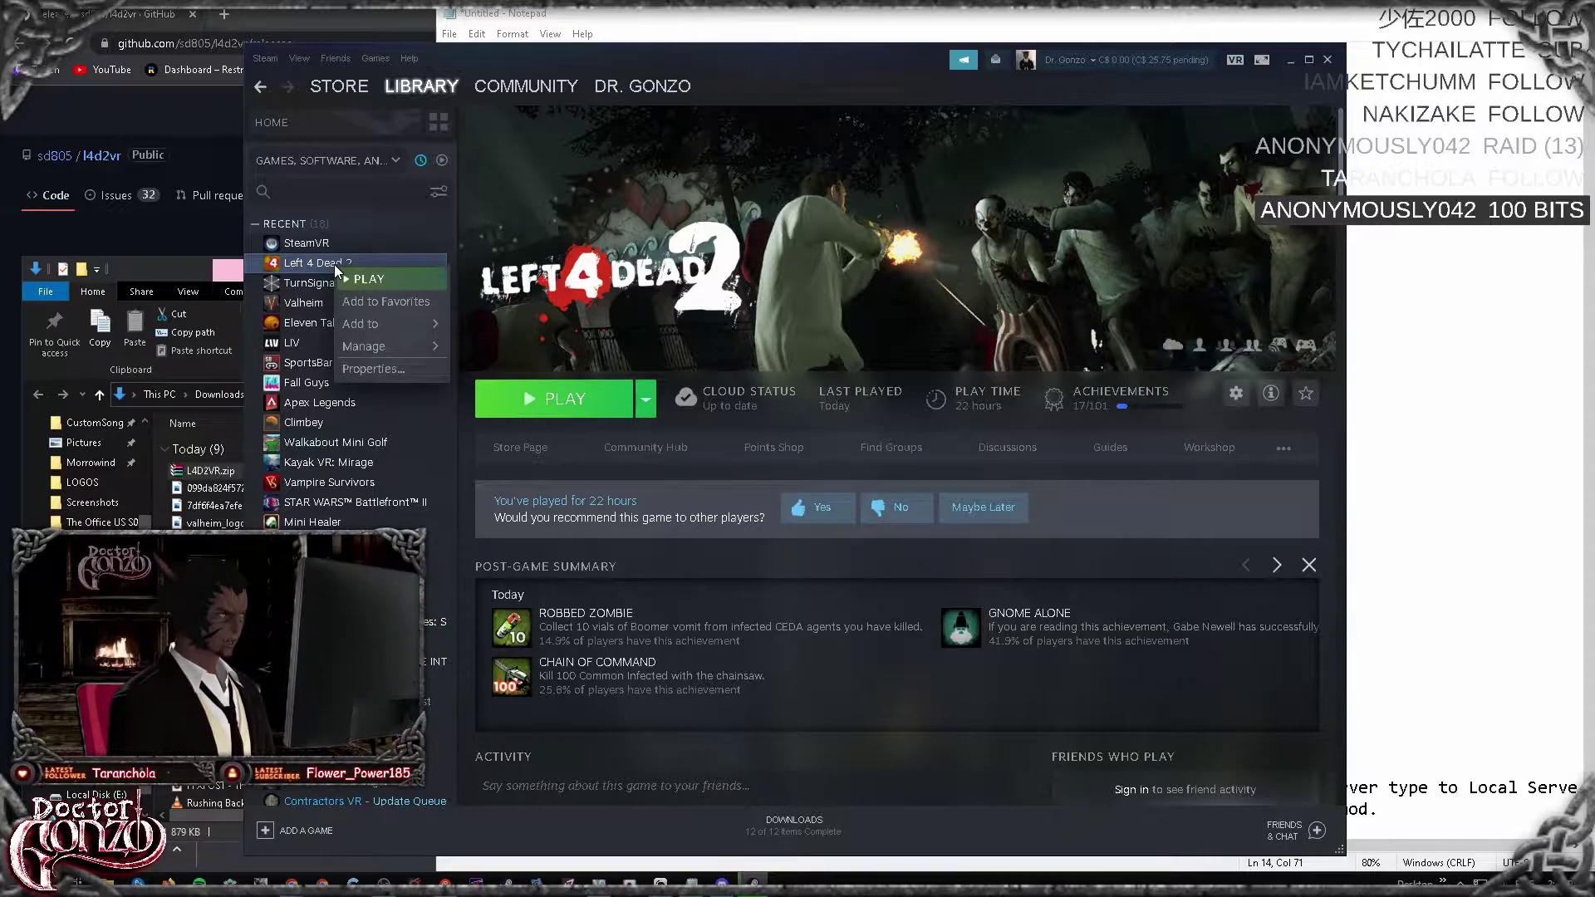
click(381, 371)
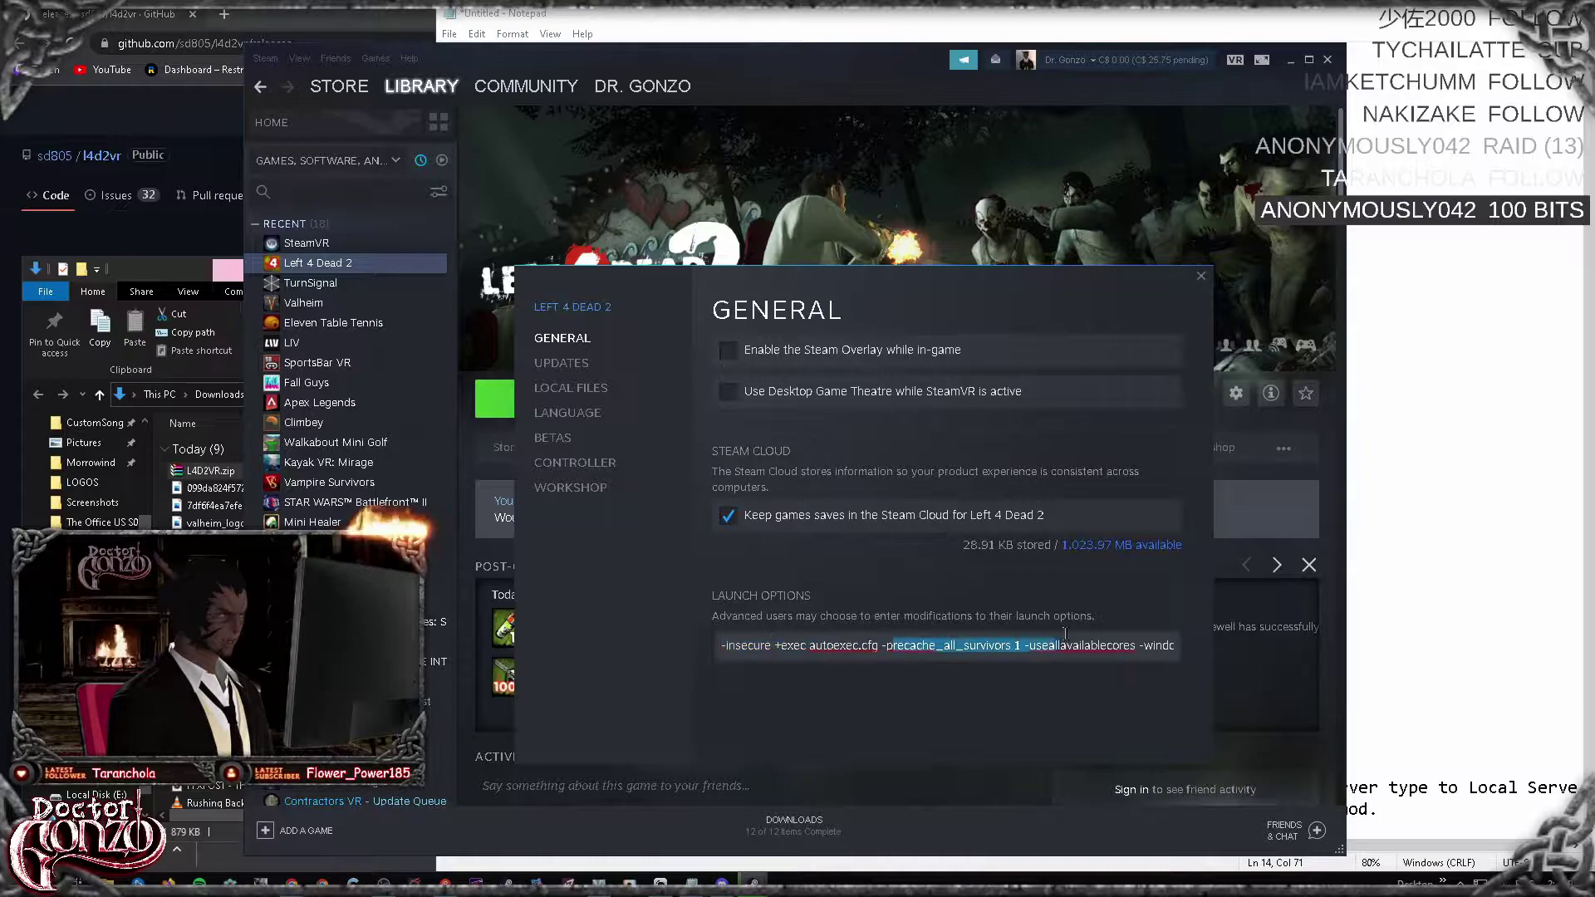
drag(1065, 633, 1231, 639)
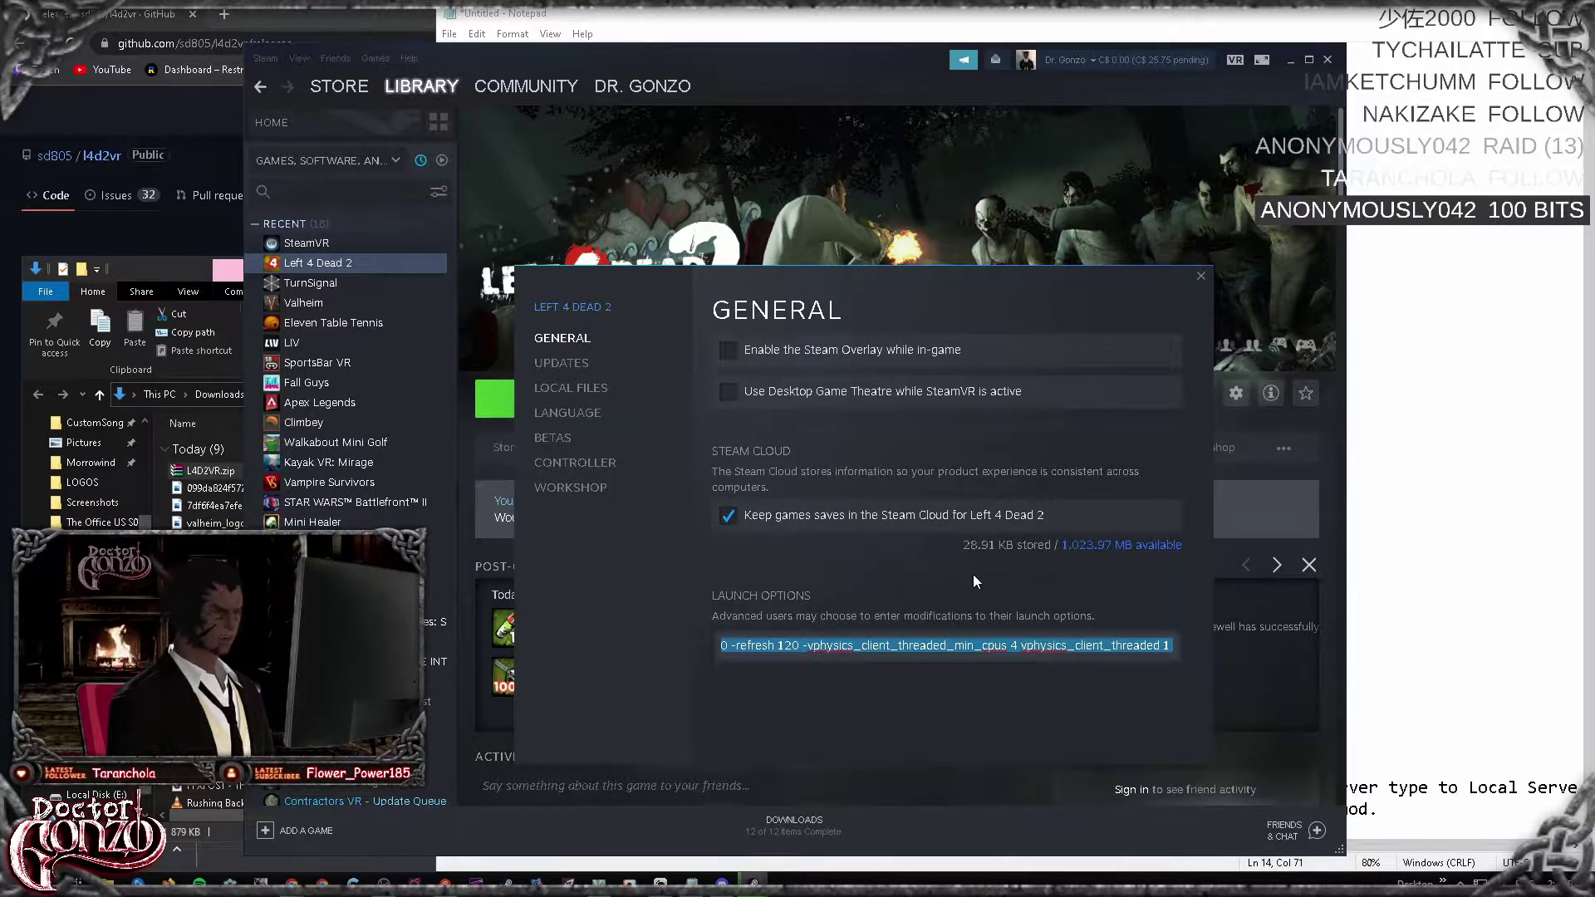
click(916, 575)
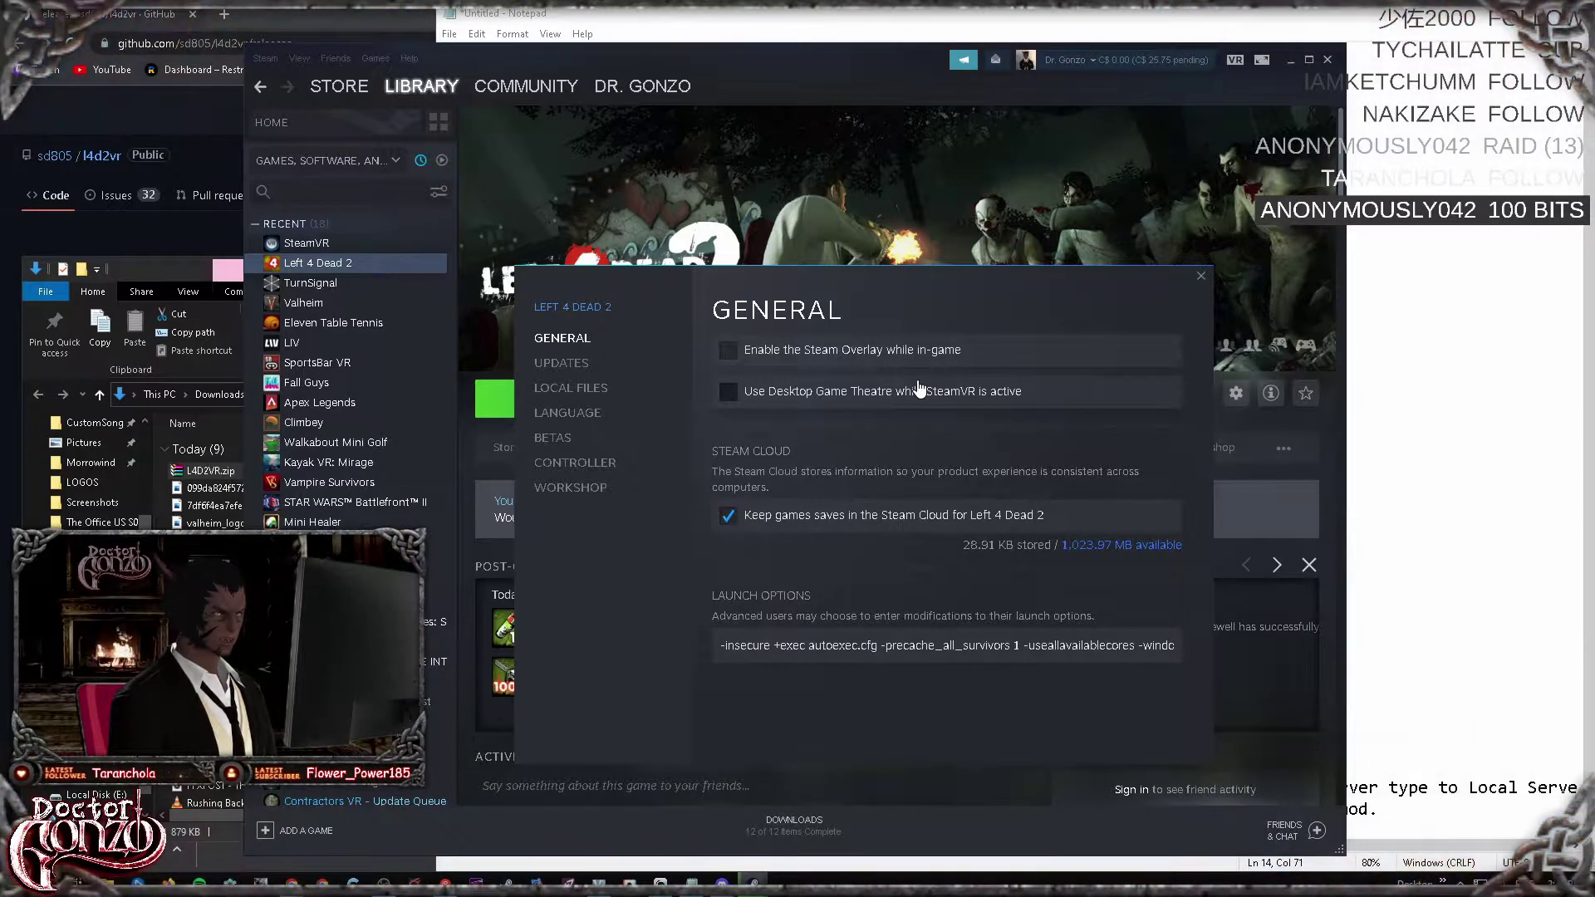
click(1413, 507)
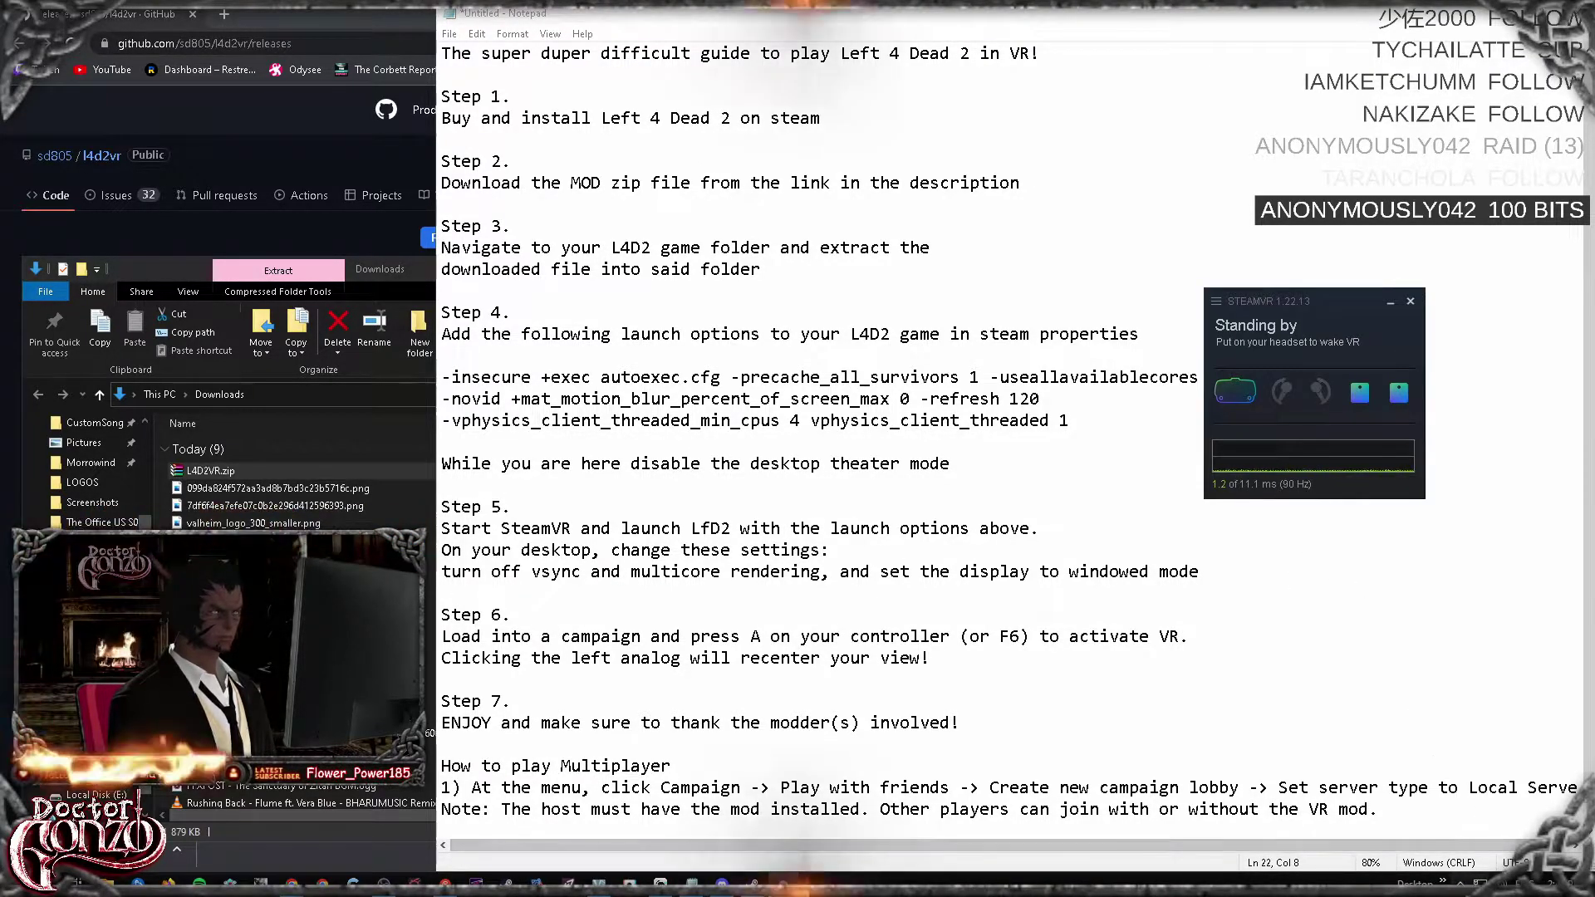
Step: Launch Left 4 Dead 2 from the Steam library while SteamVR is running, accepting the VR support and -insecure warnings
click(1460, 884)
right_click(1411, 857)
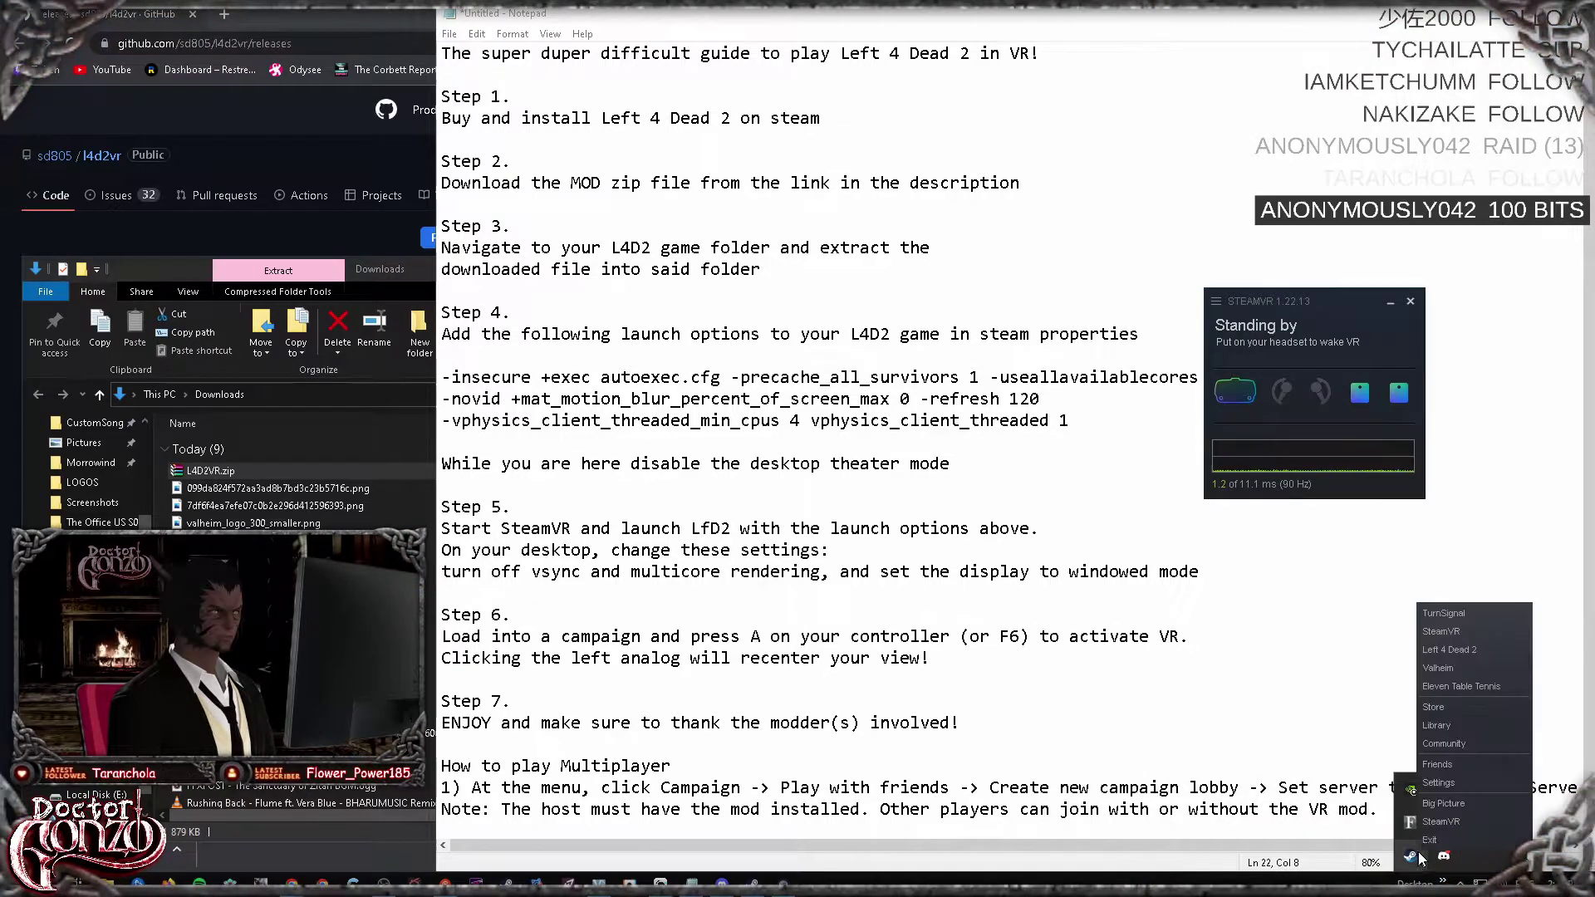
click(1436, 725)
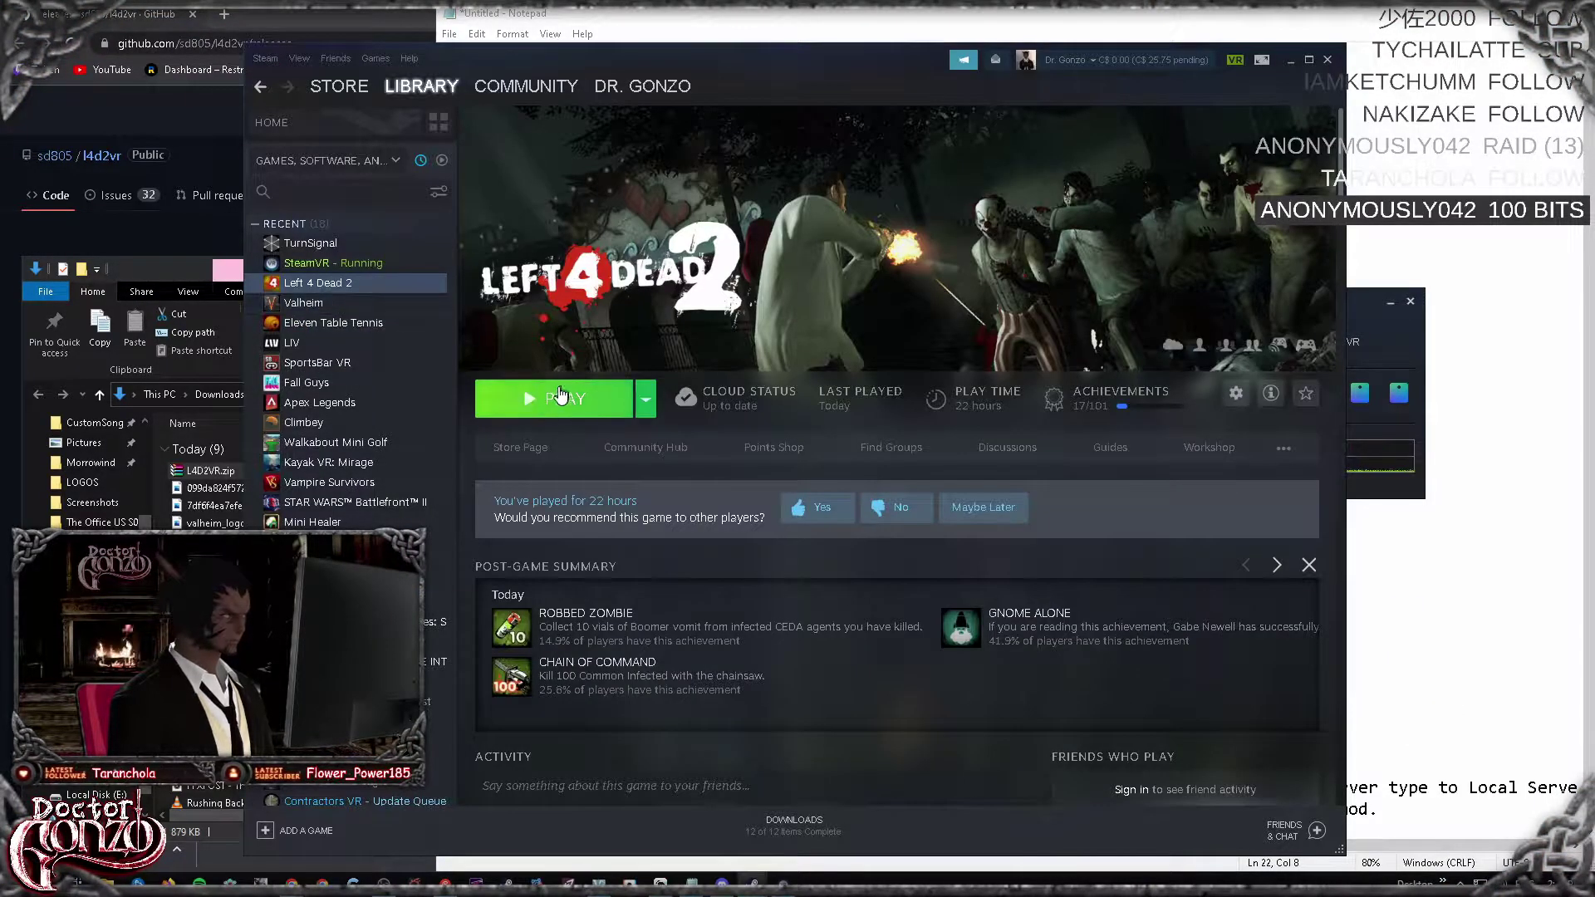
click(546, 402)
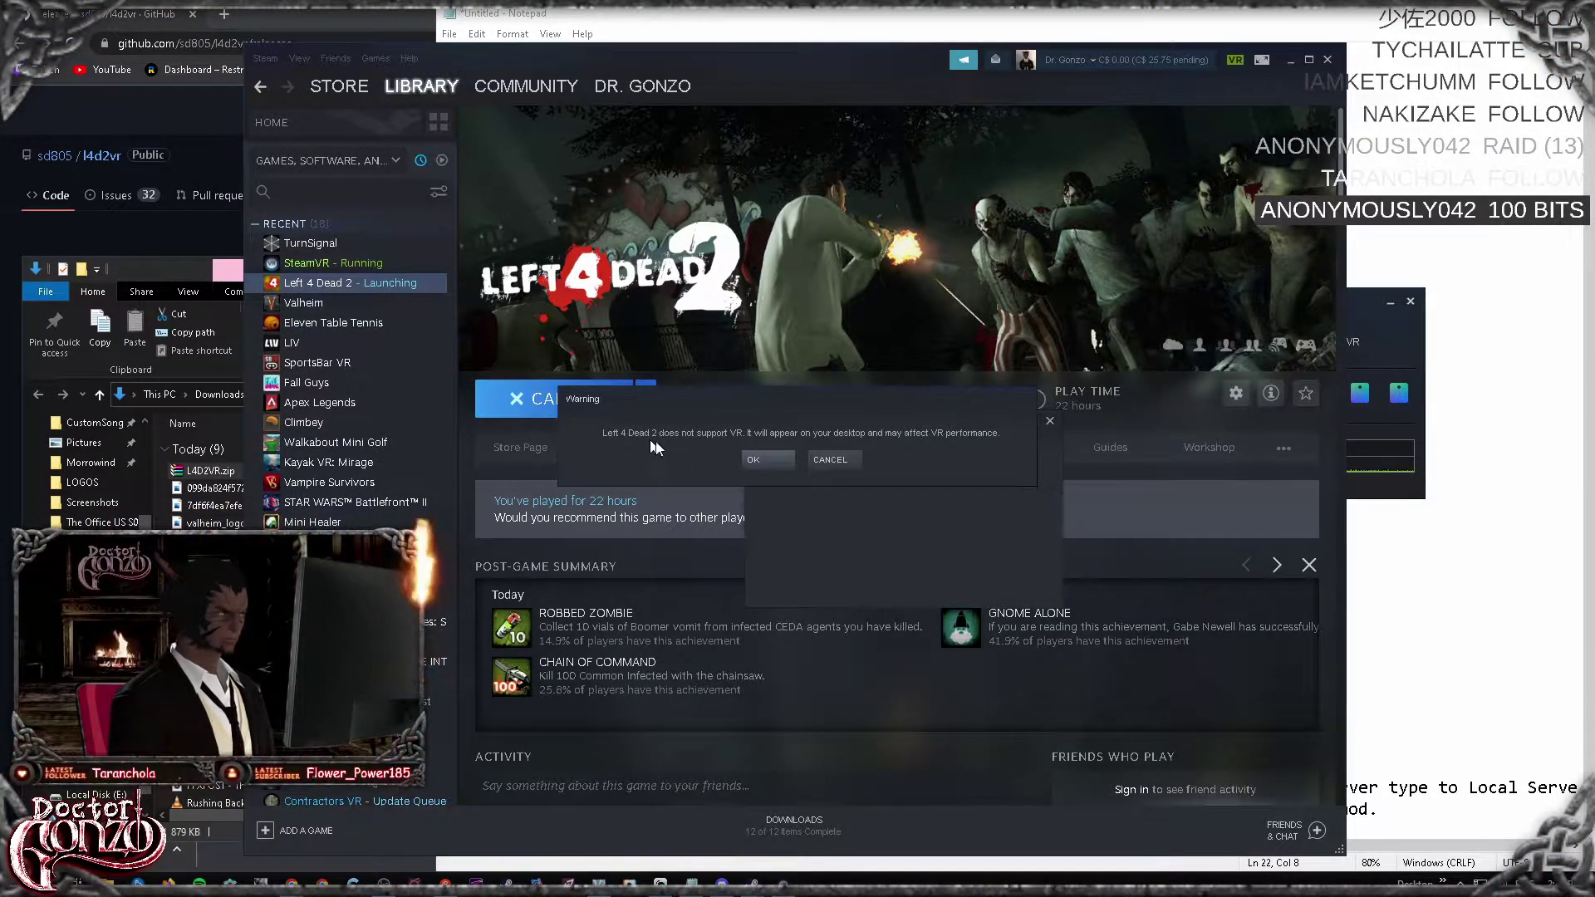
click(762, 459)
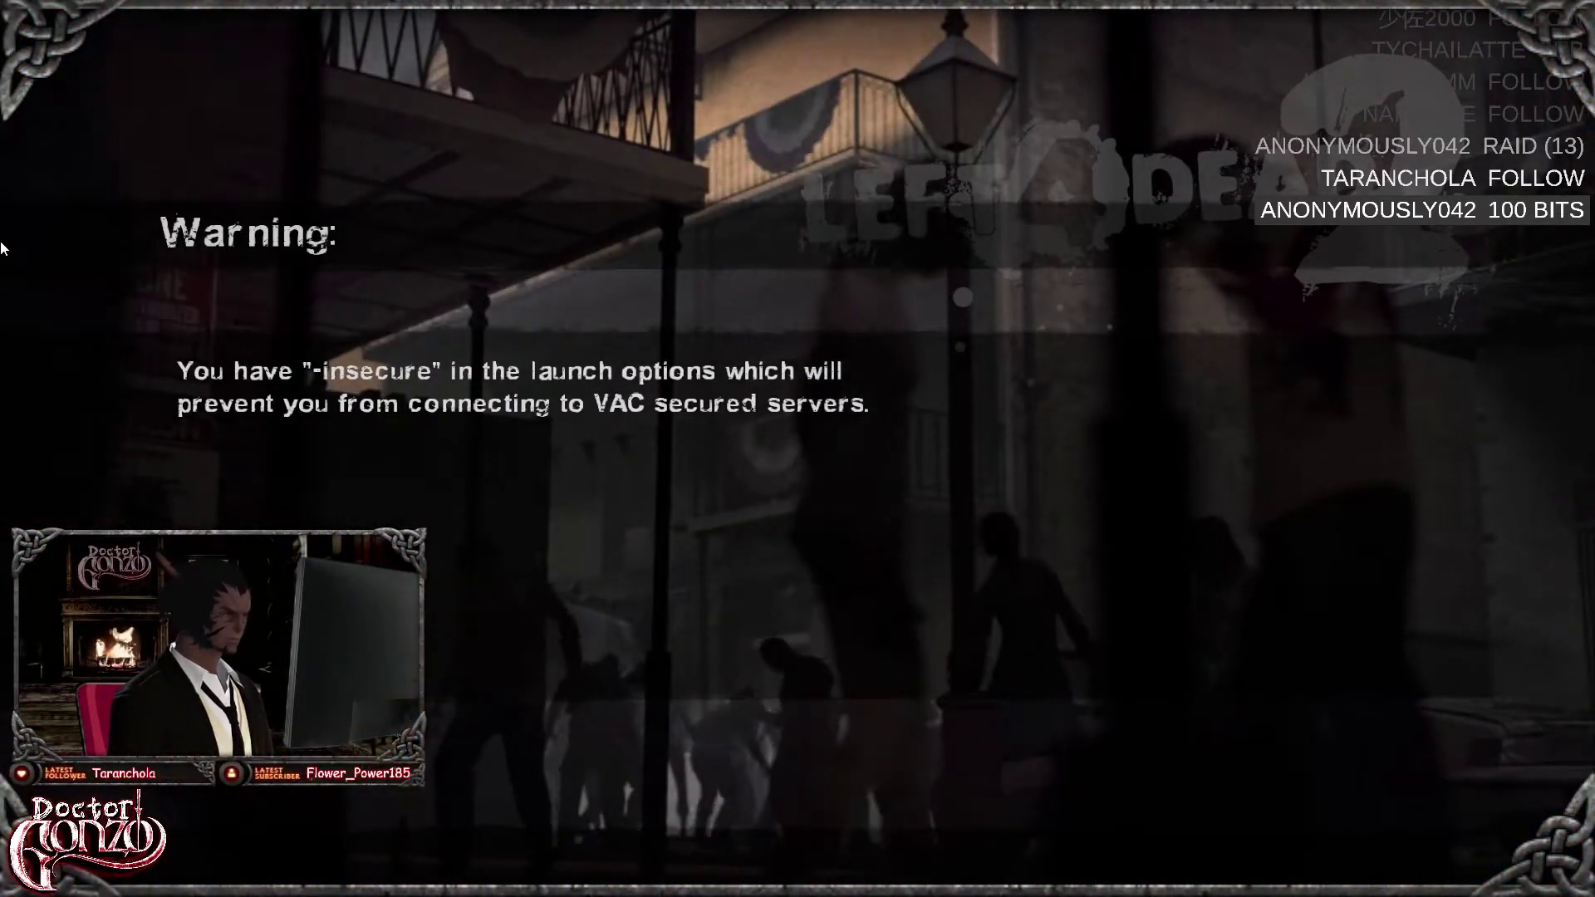
key(Return)
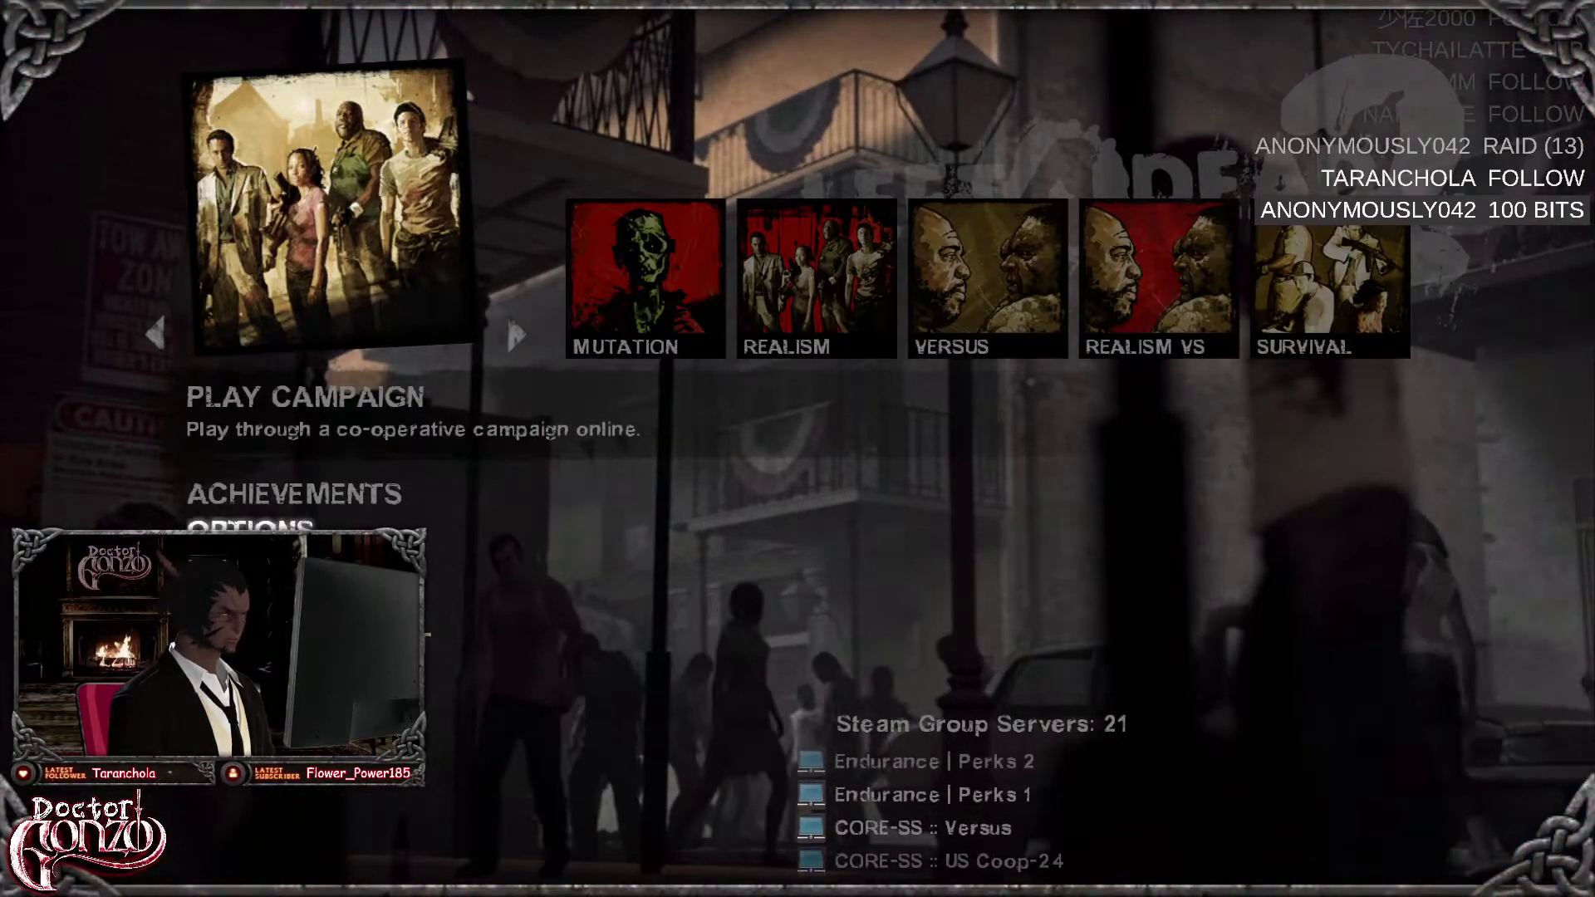
Step: Open the advanced video settings in the game's options
click(251, 535)
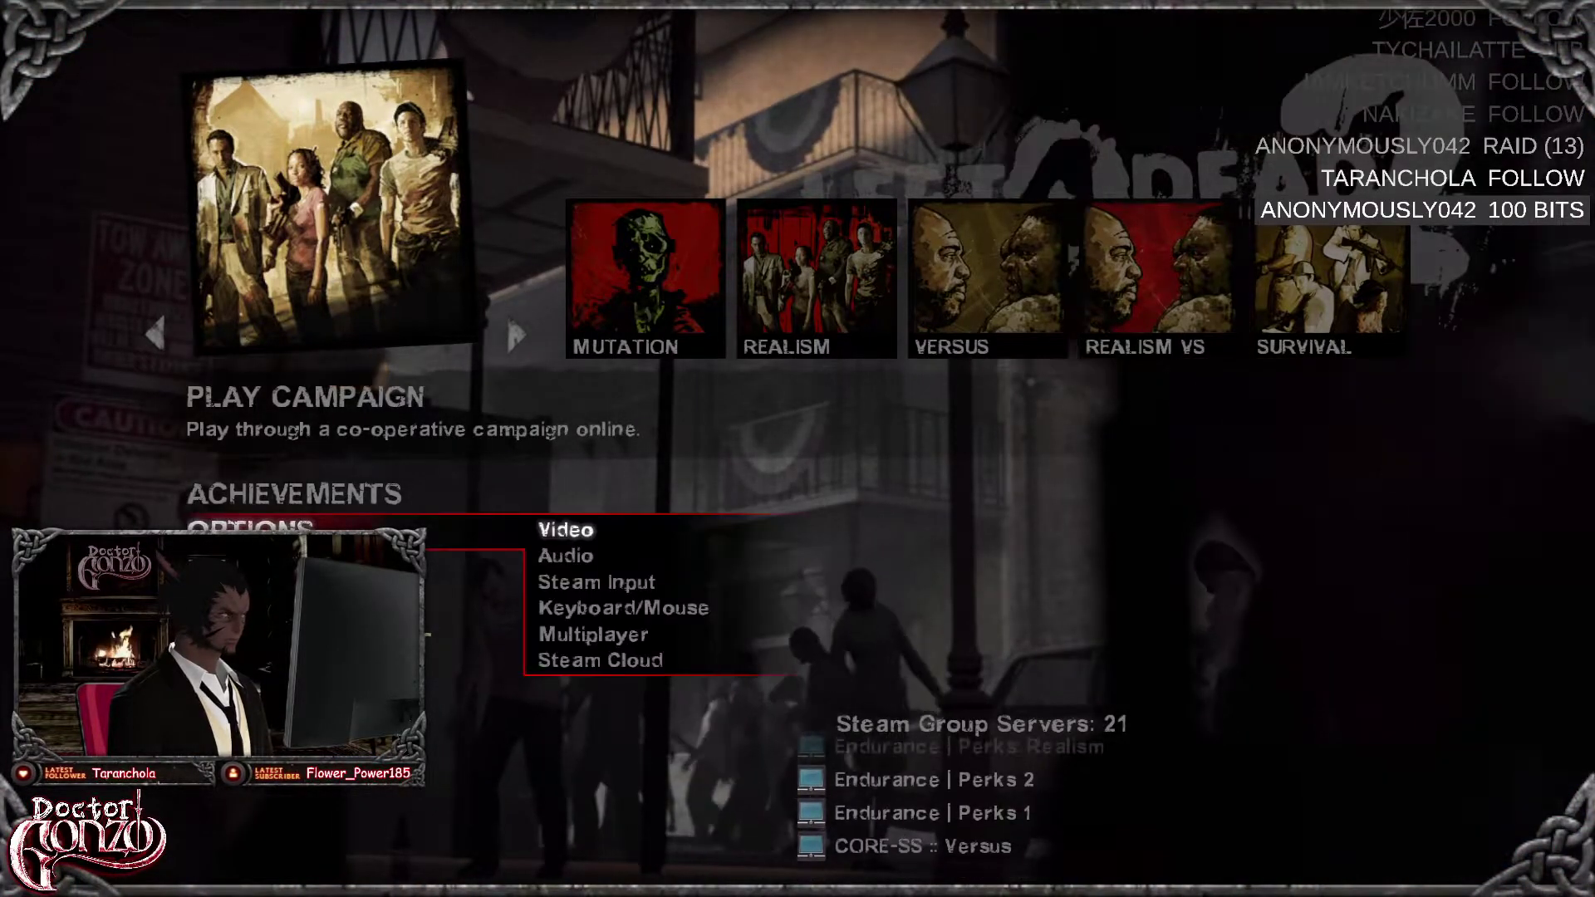
key(Down)
key(Up)
key(Return)
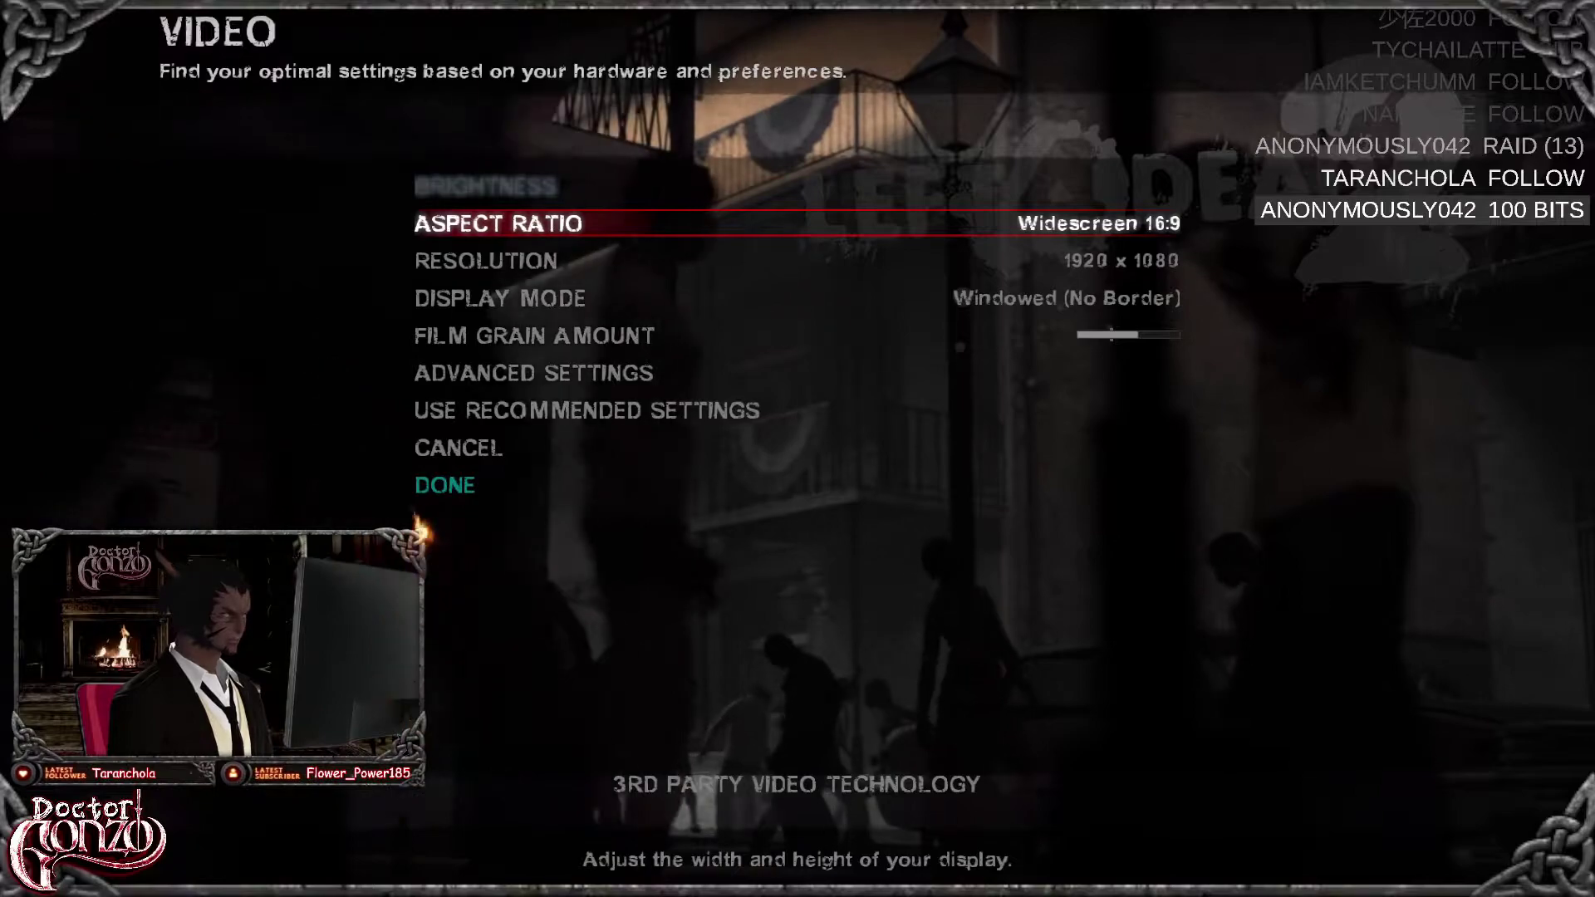
key(Down)
key(Up)
key(Down)
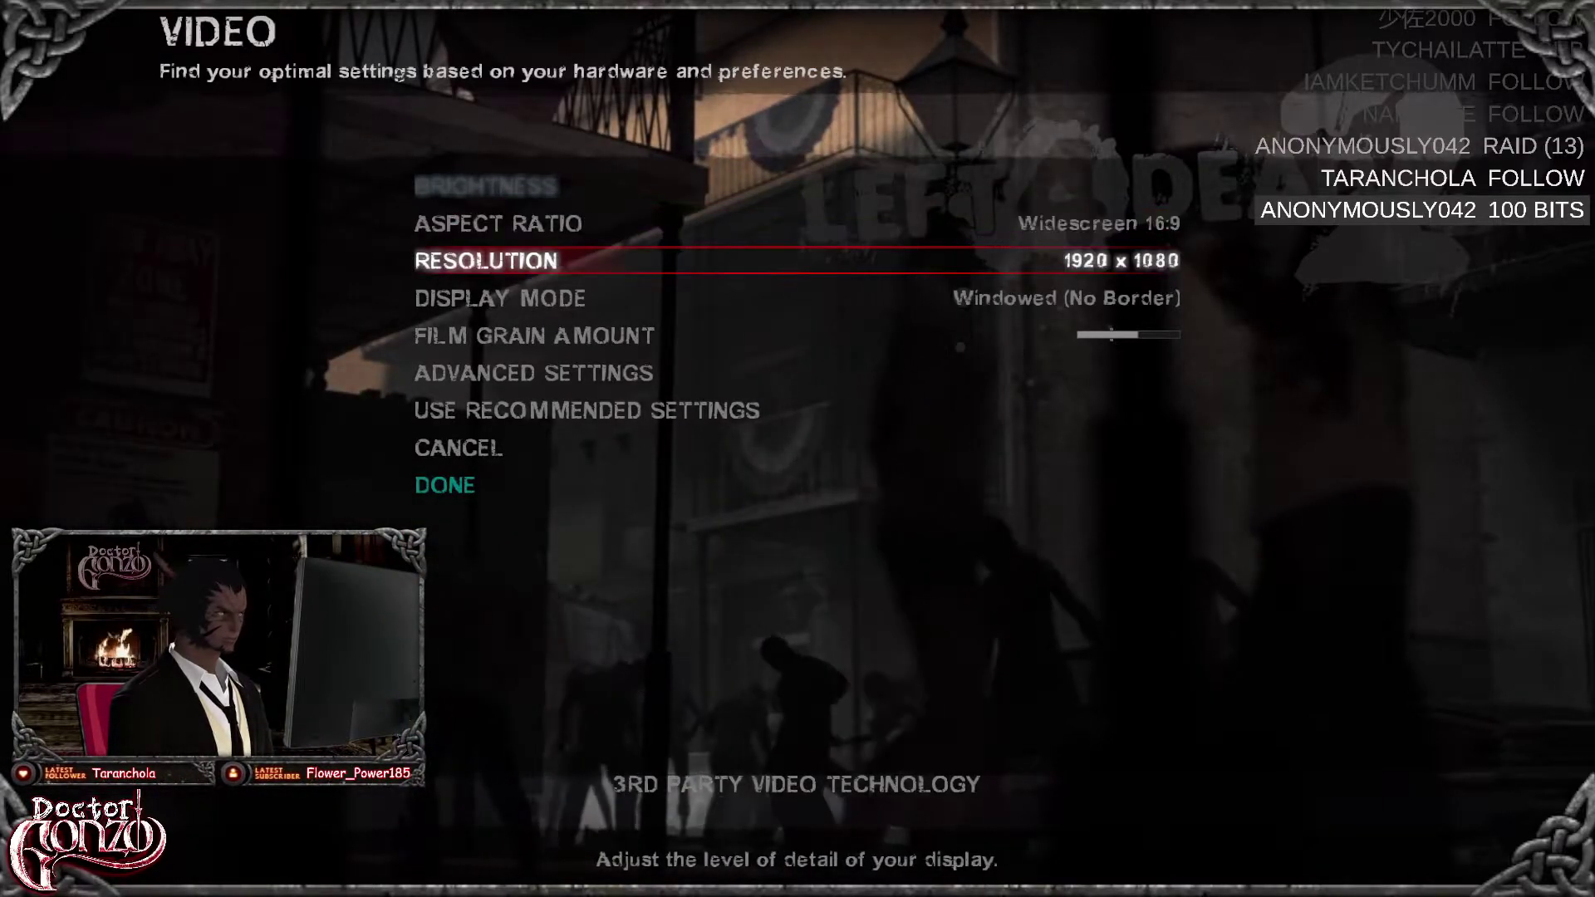
key(Down)
key(Down)
key(Down)
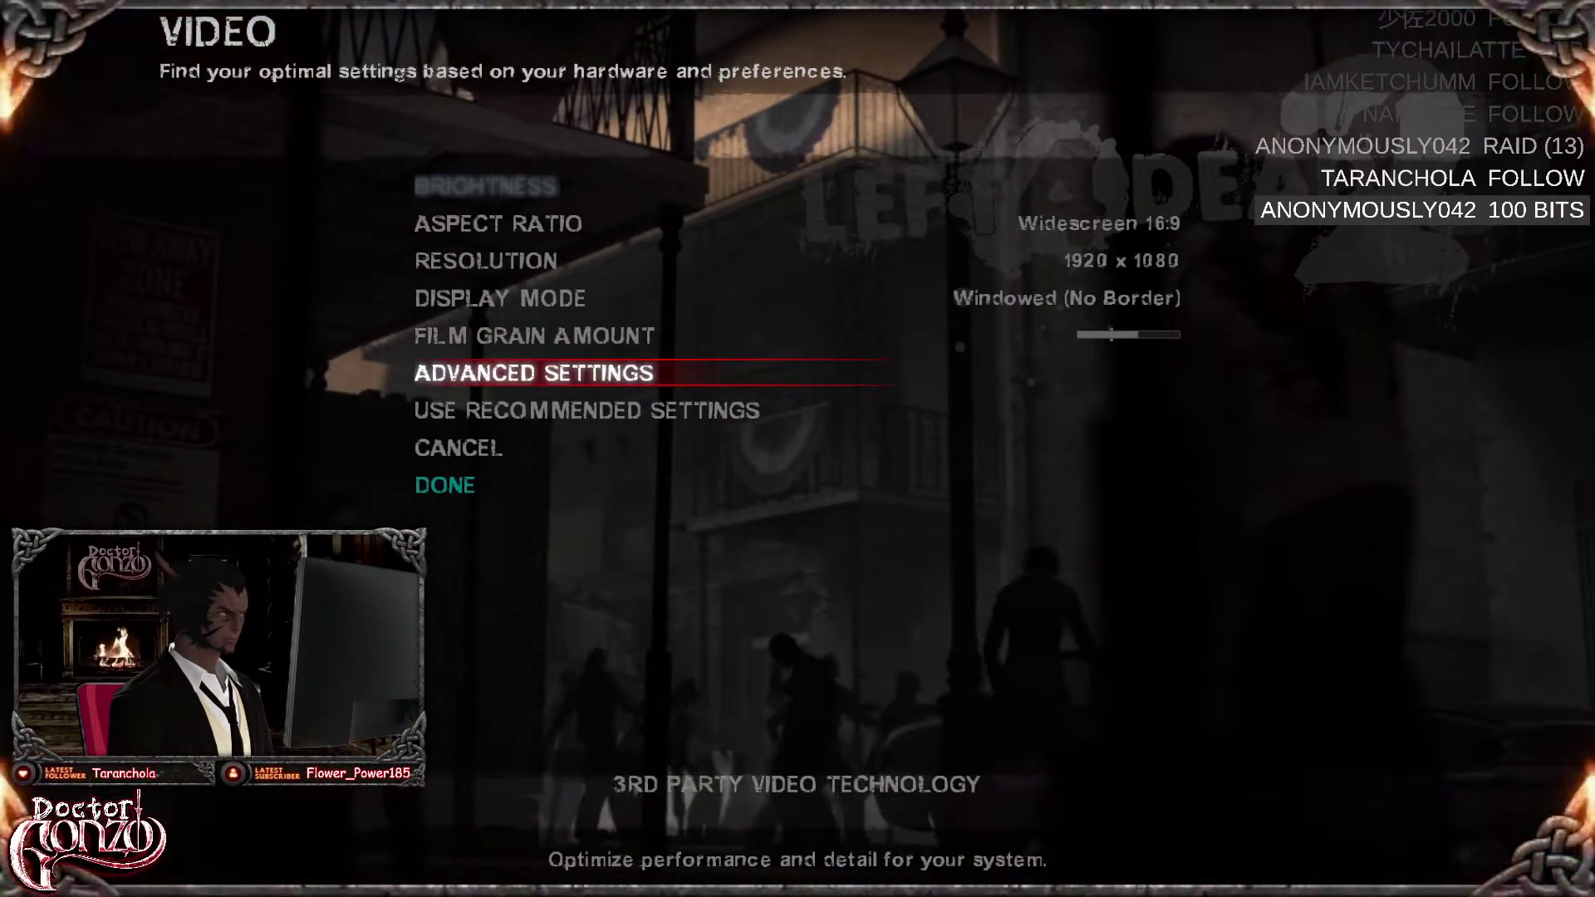
key(Return)
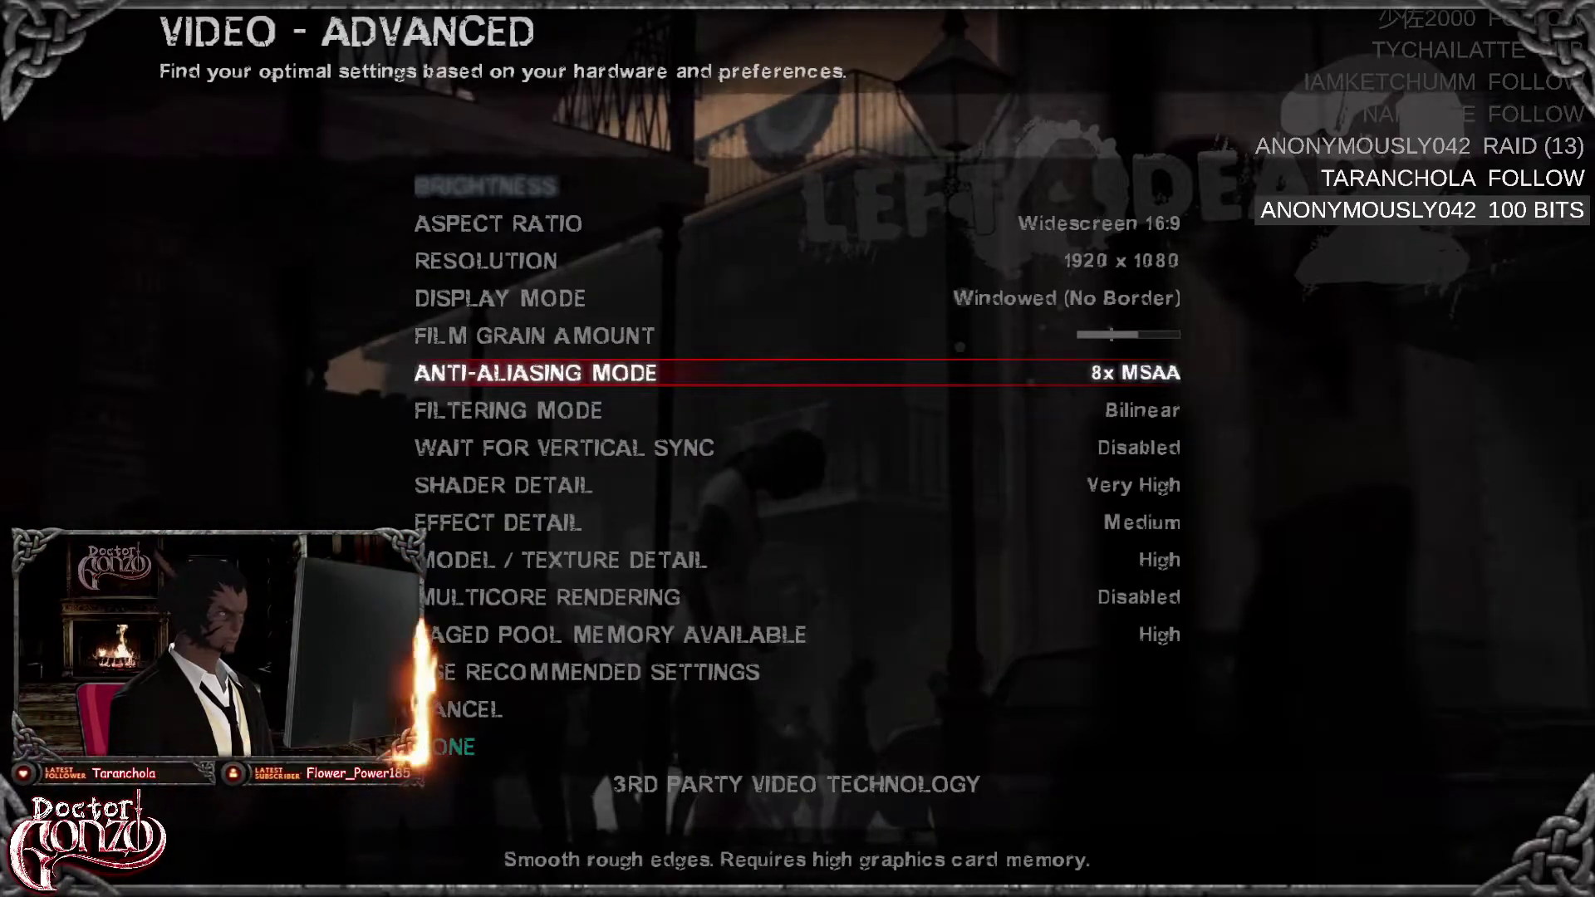
Step: Set the anti-aliasing mode to None in the advanced video settings
key(Up)
key(Down)
key(Return)
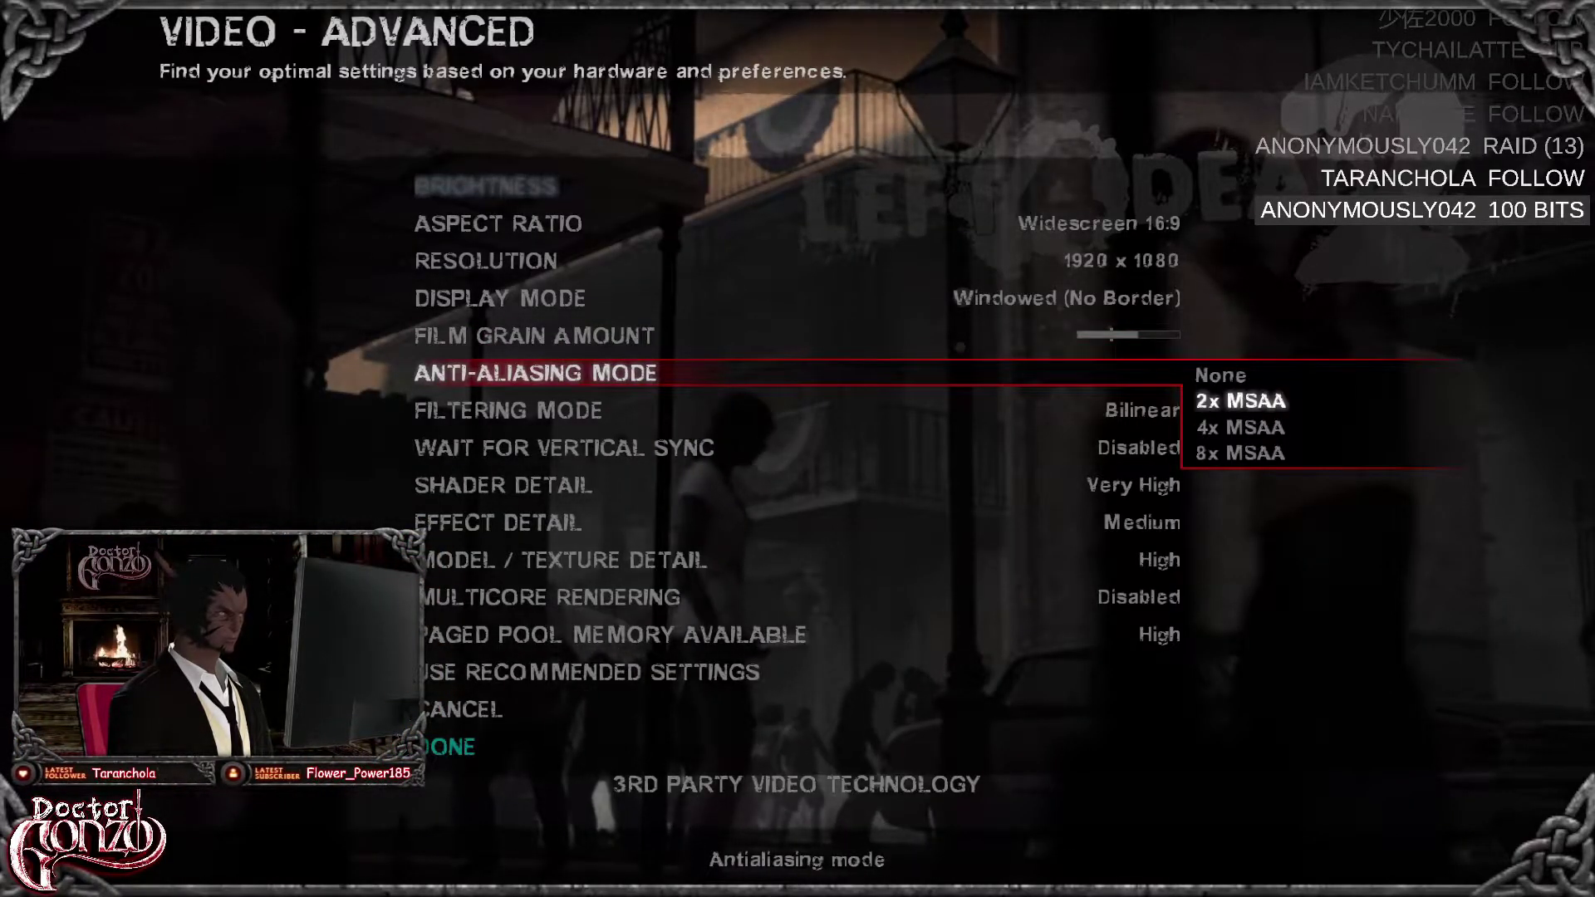
key(Up)
key(Return)
key(Up)
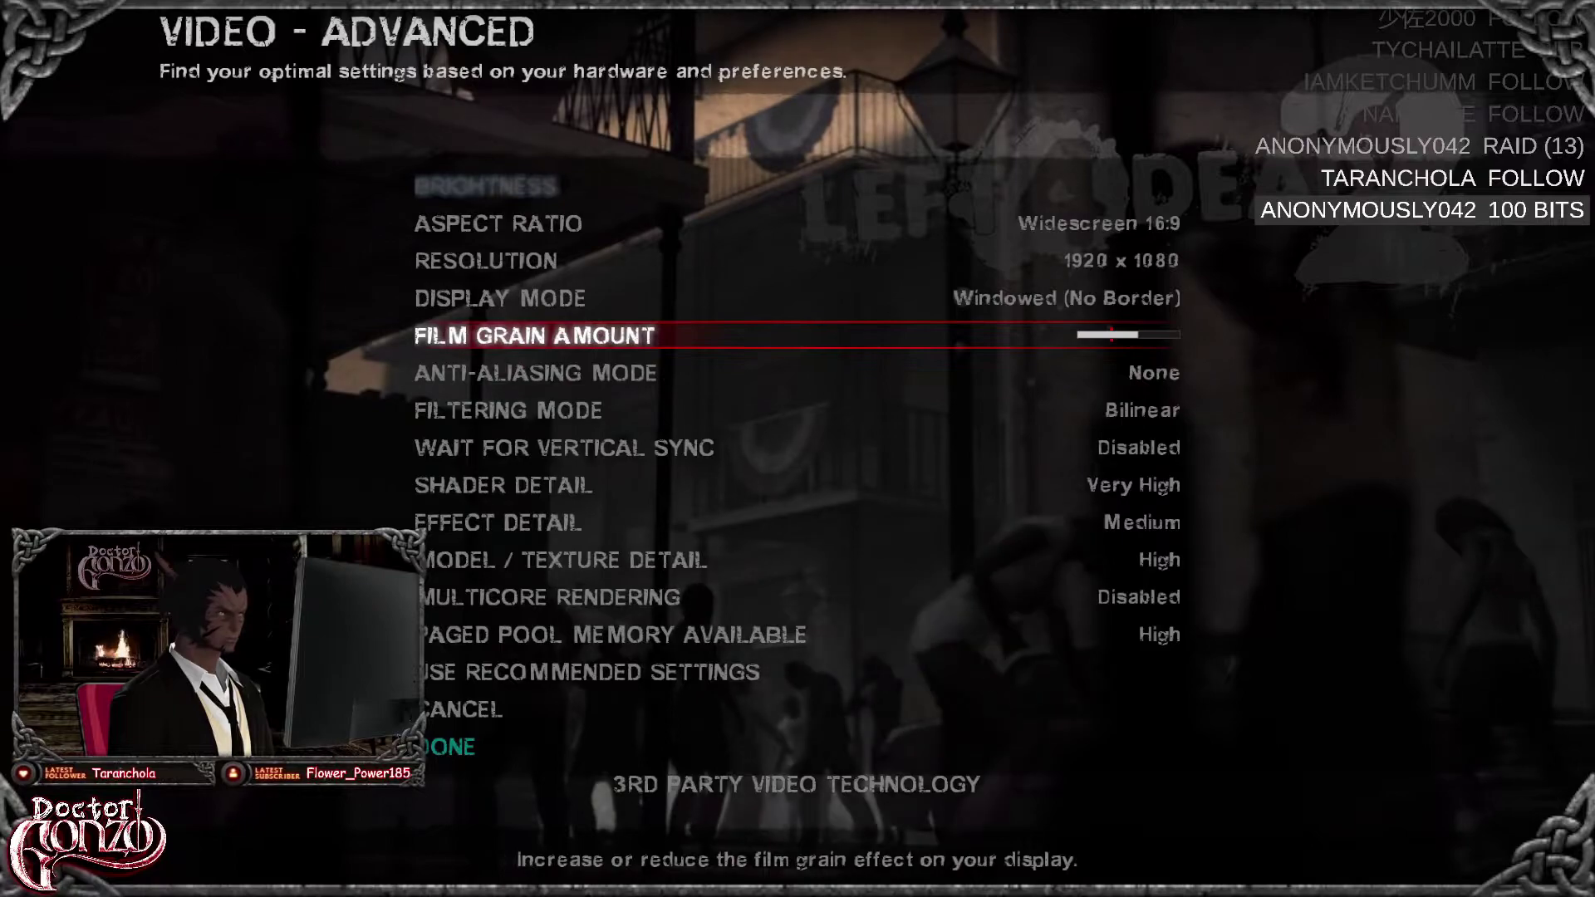
Step: Check the display mode, vertical sync and multicore rendering entries in the advanced video settings
key(Up)
key(Down)
key(Down)
key(Down)
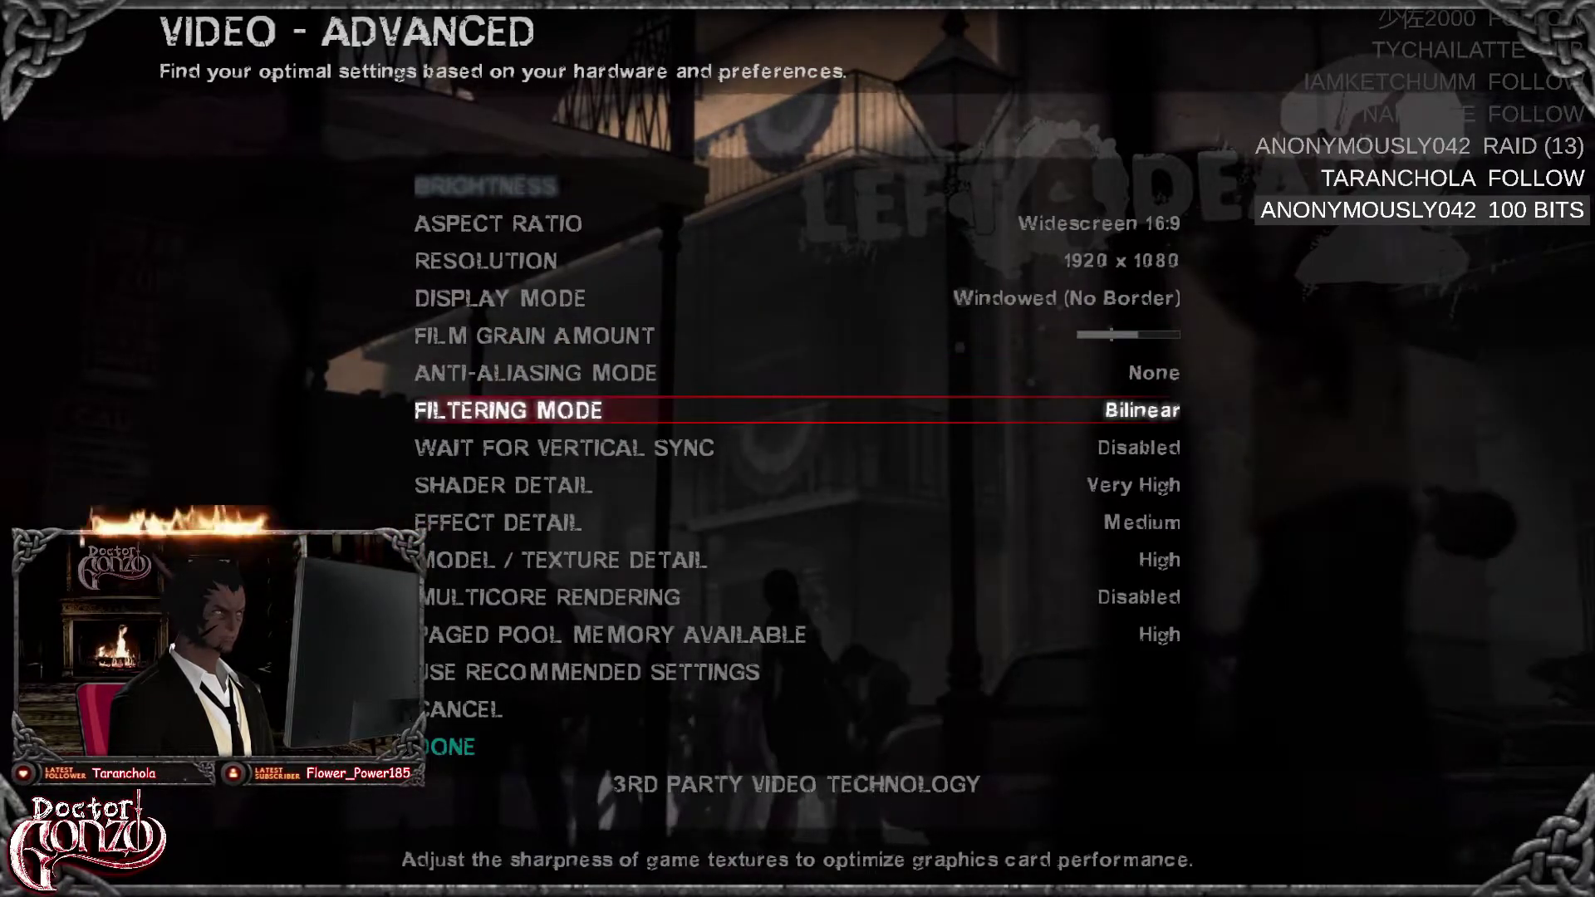
key(Down)
key(Down)
key(Down)
key(Down)
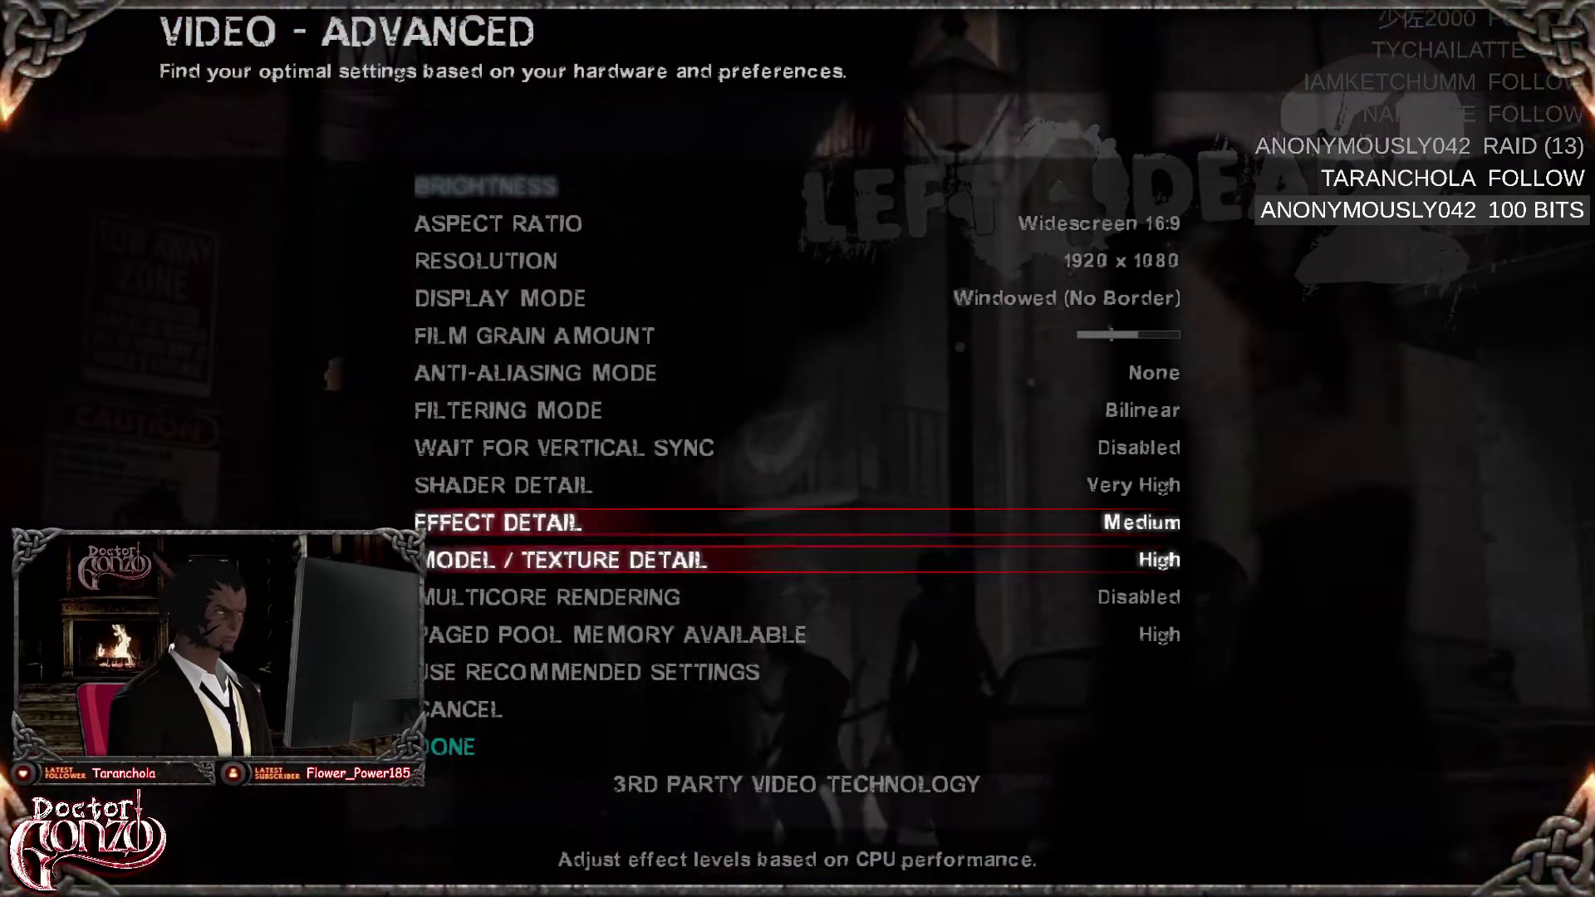
key(Down)
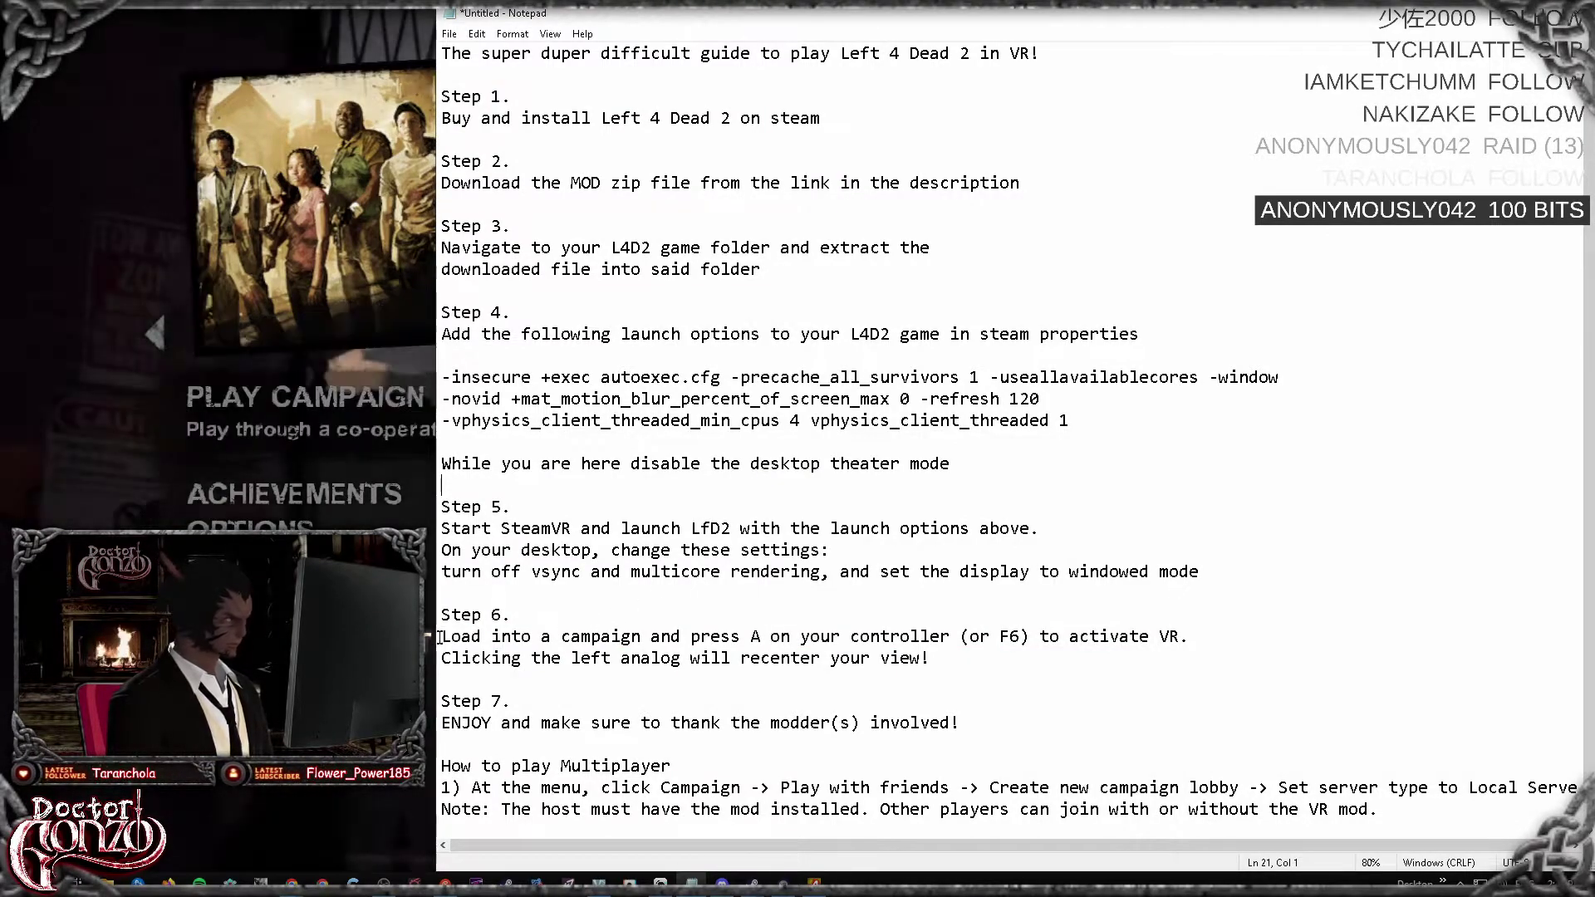
Step: Switch to the guide in Notepad and read step 6 on activating VR, followed by the remaining sections
drag(615, 633, 985, 651)
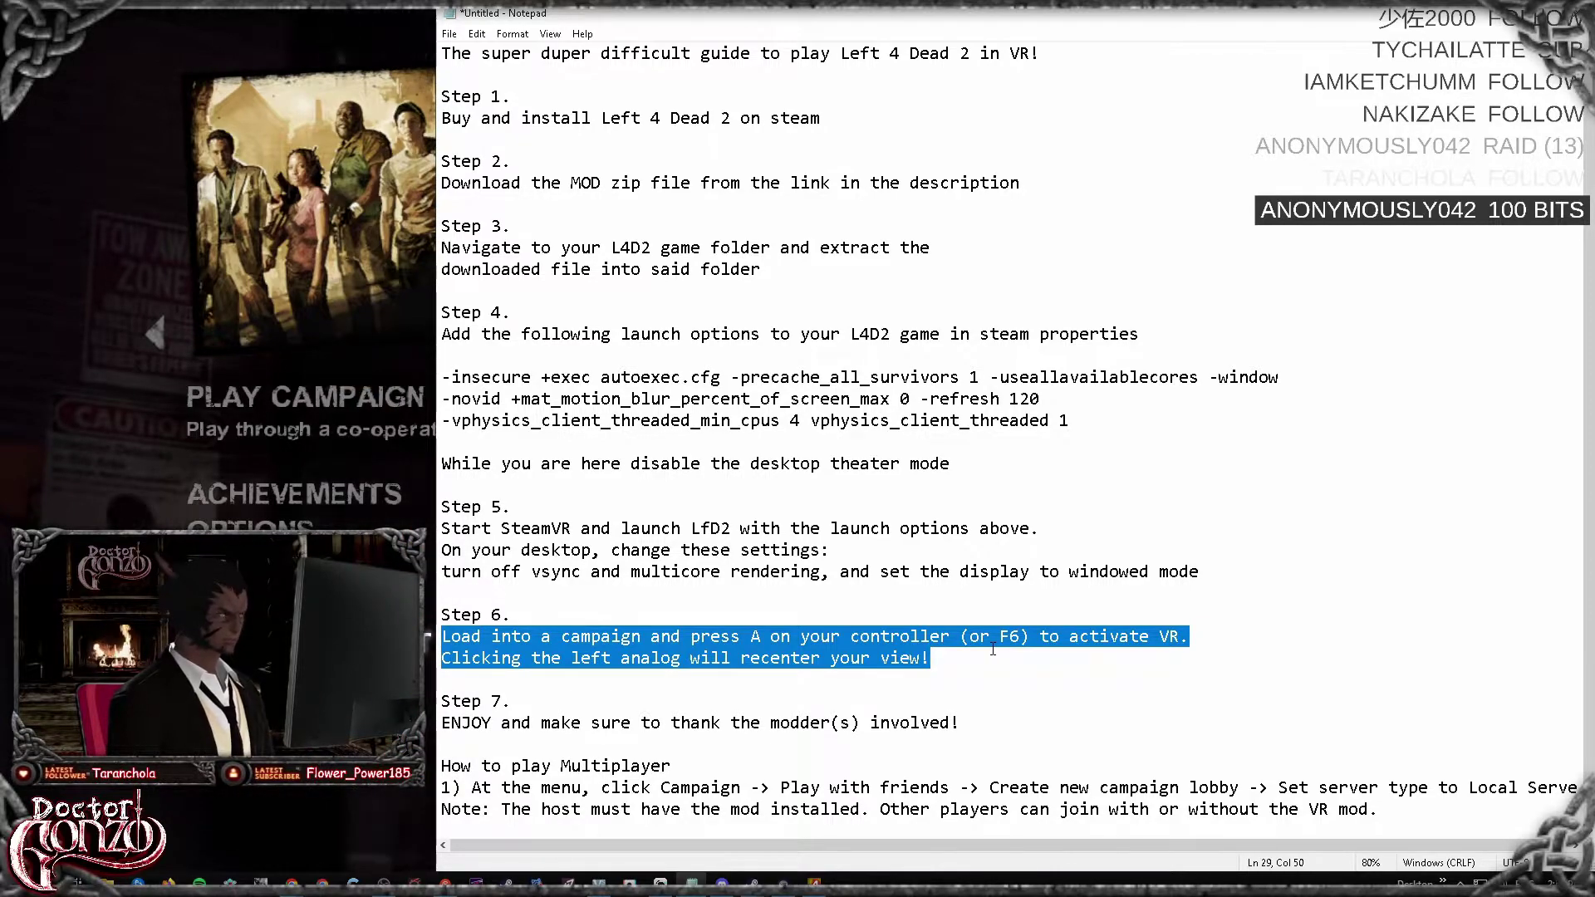
click(1037, 653)
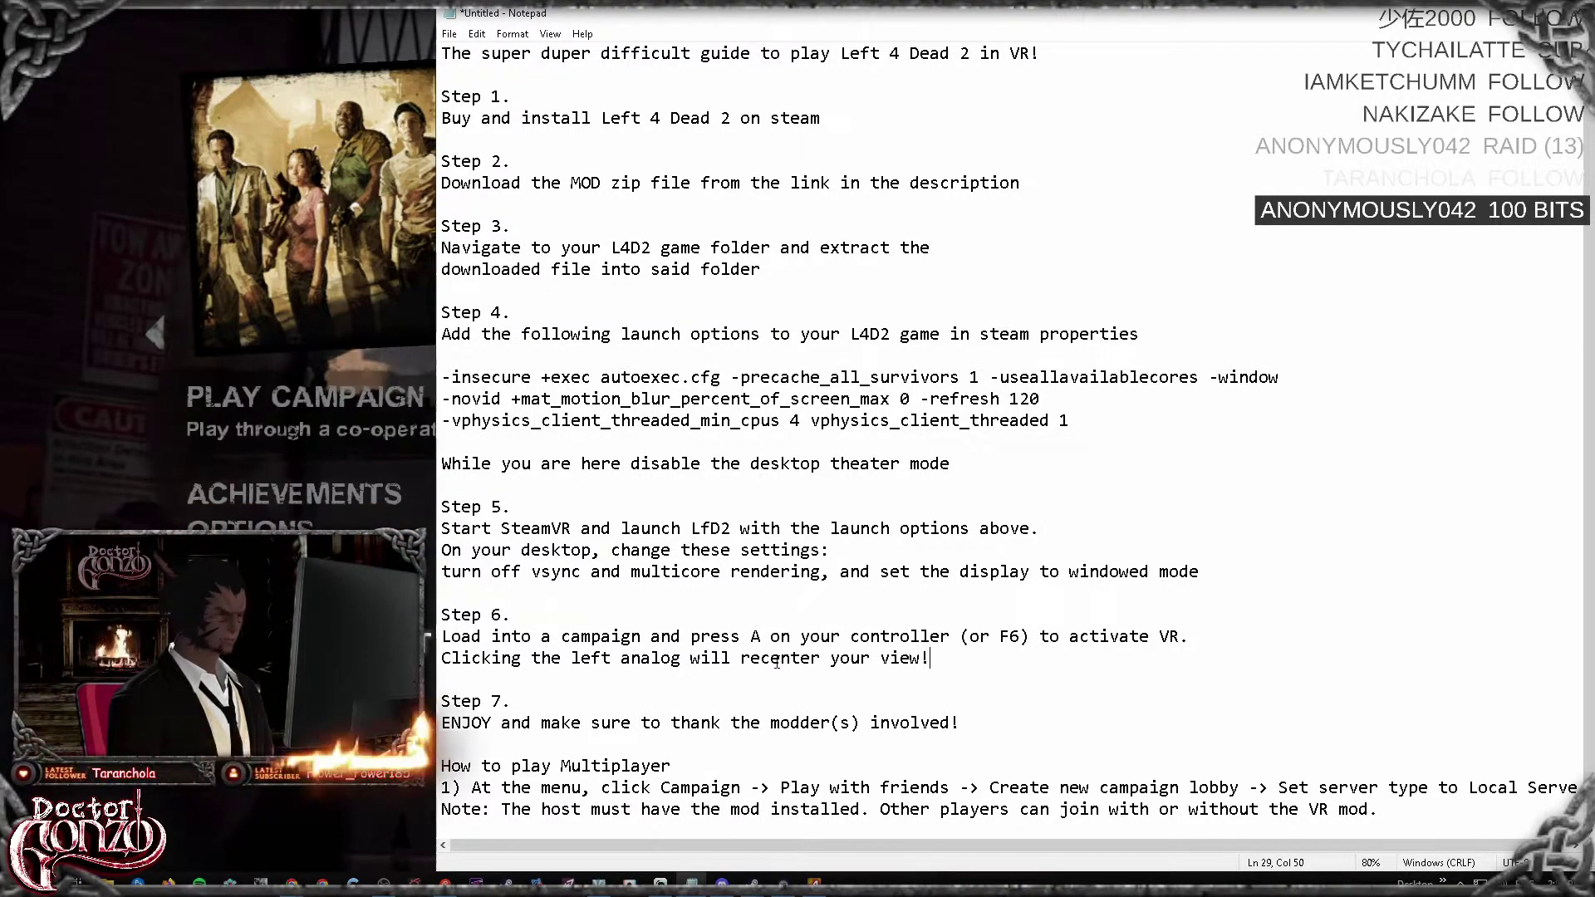
scroll(849, 658, down, 1)
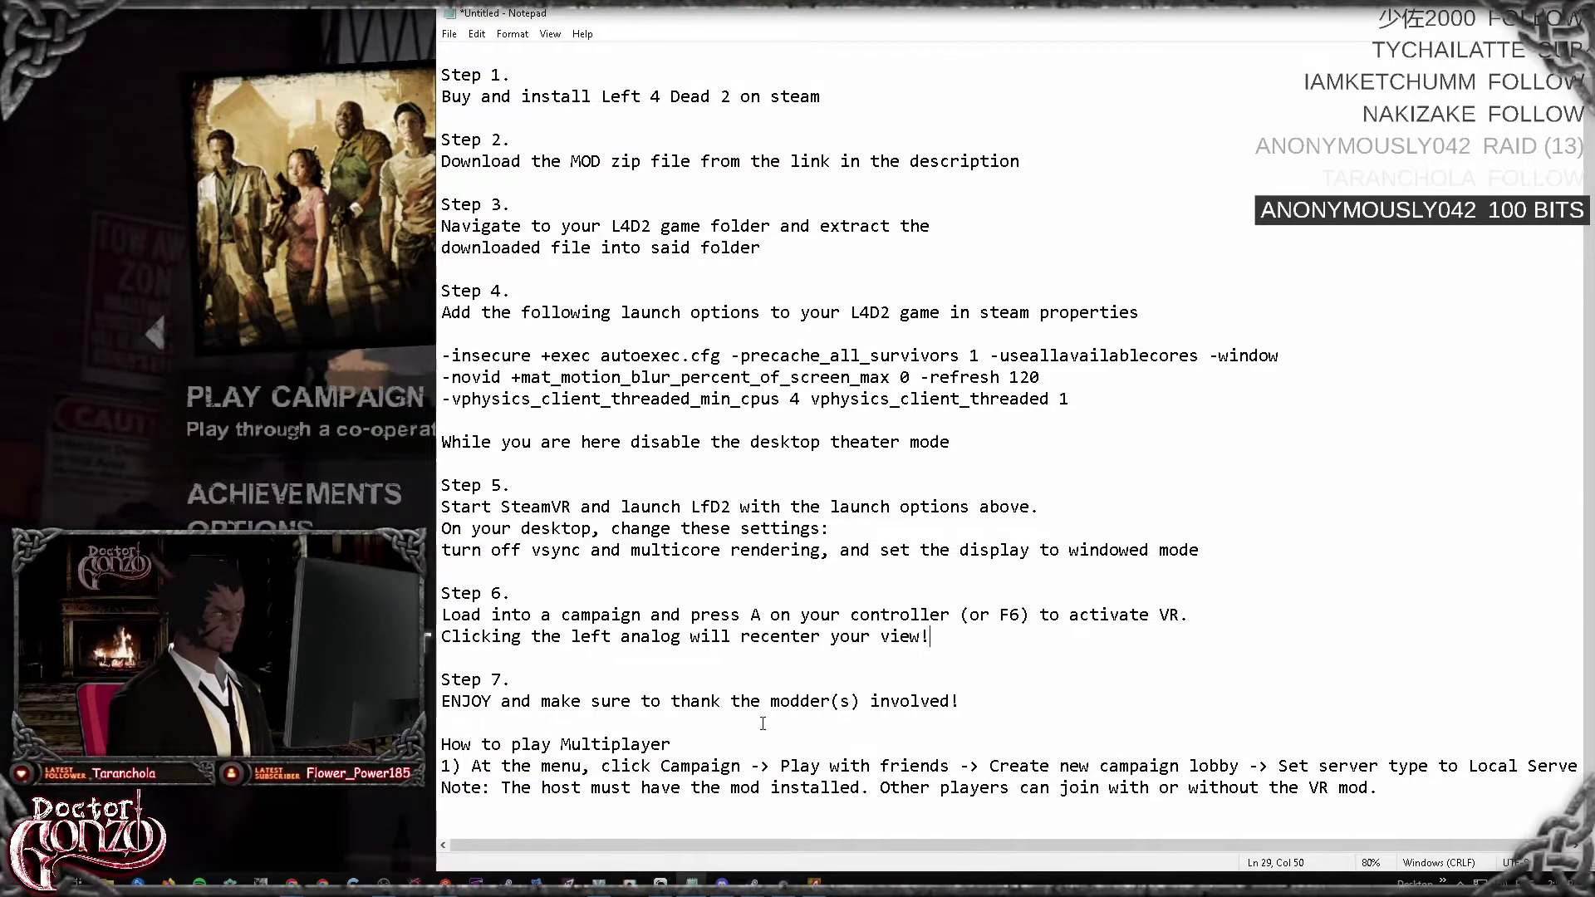